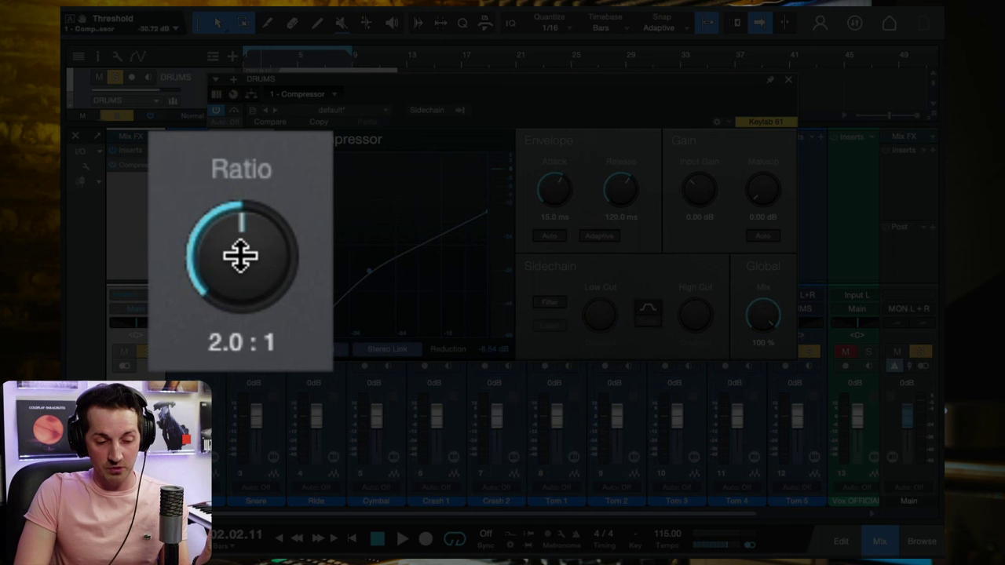
- Try the DRUMS compressor's ratio at 6.3:1 and 20.0:1, and return it to 2.0:1 while listening to the drums
{"action": "left_click_drag", "start_coordinate": [240, 253], "coordinate": [248, 216]}
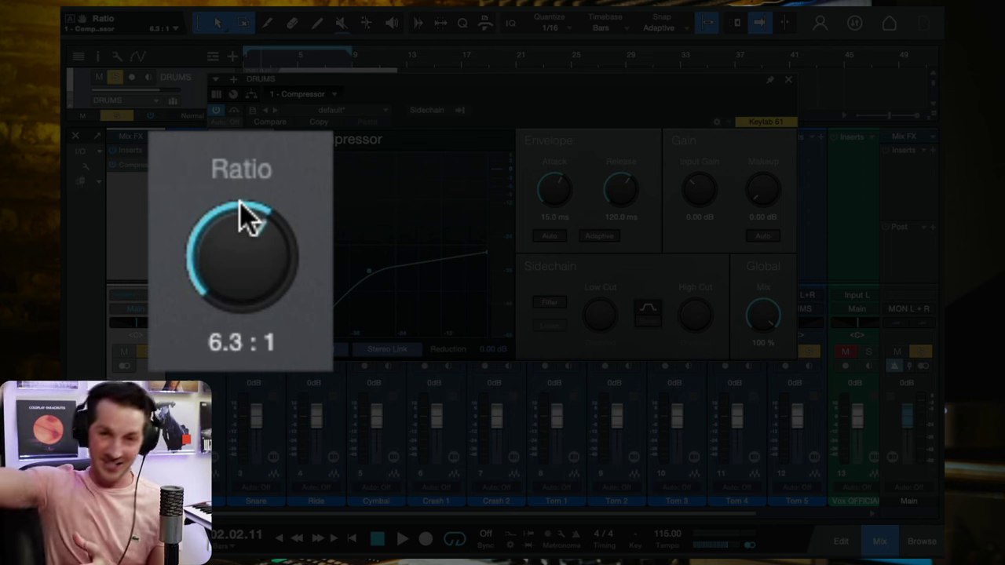
{"action": "left_click_drag", "start_coordinate": [241, 201], "coordinate": [298, 314]}
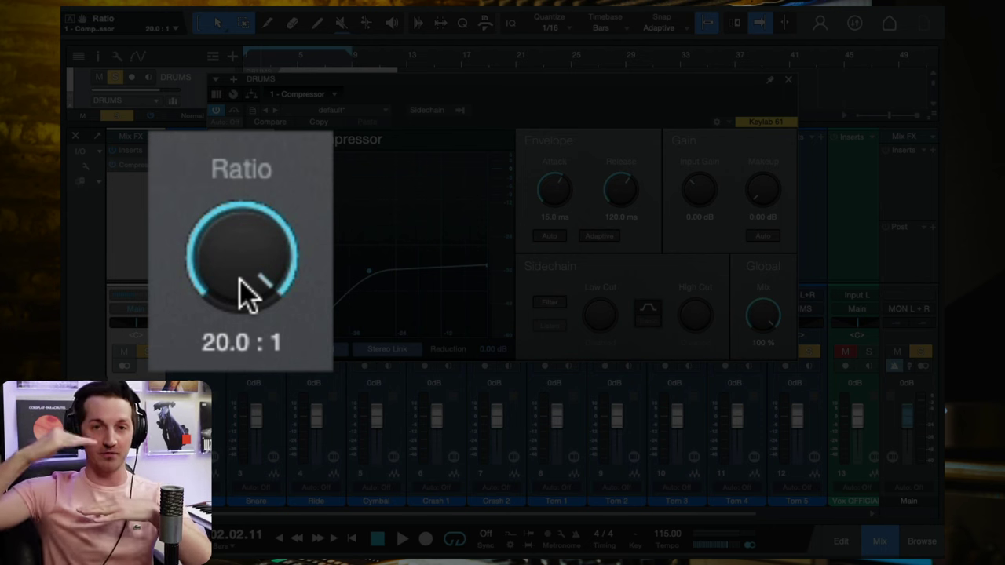
{"action": "left_click_drag", "start_coordinate": [246, 293], "coordinate": [246, 369]}
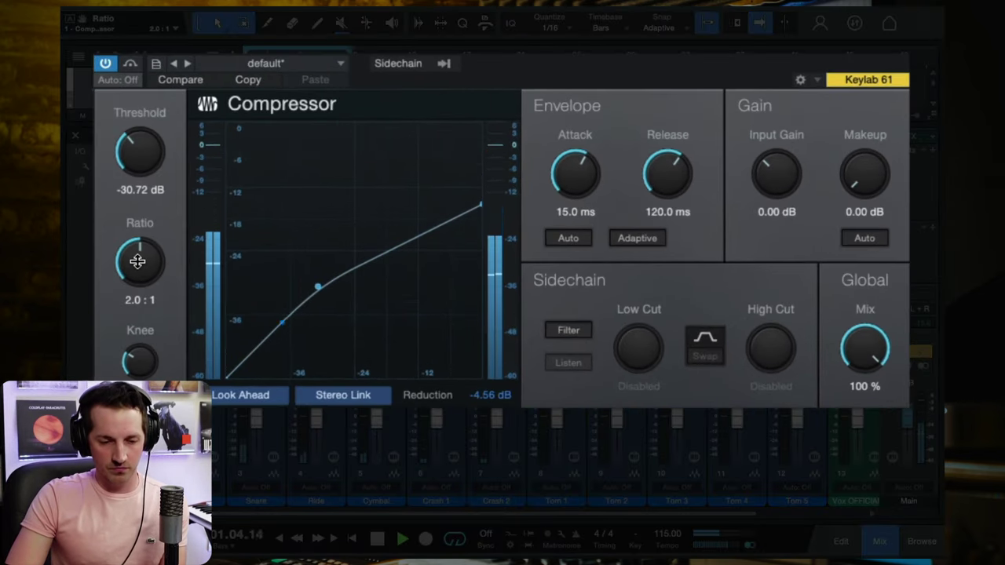
{"action": "left_click_drag", "start_coordinate": [137, 262], "coordinate": [157, 292]}
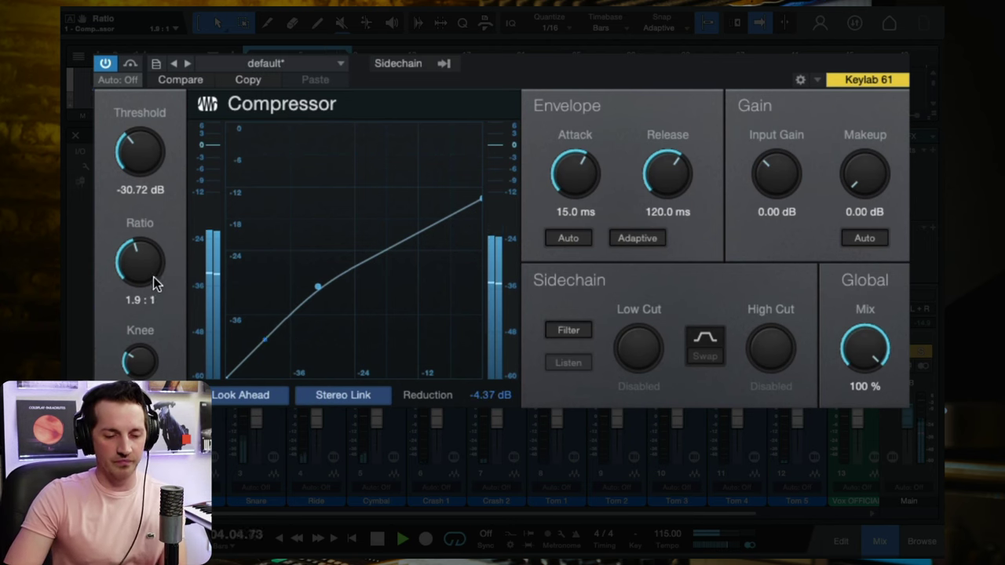
{"action": "mouse_move", "coordinate": [153, 283]}
{"action": "left_mouse_down"}
{"action": "mouse_move", "coordinate": [147, 69]}
{"action": "mouse_move", "coordinate": [128, 68]}
{"action": "mouse_move", "coordinate": [156, 283]}
{"action": "left_mouse_up"}
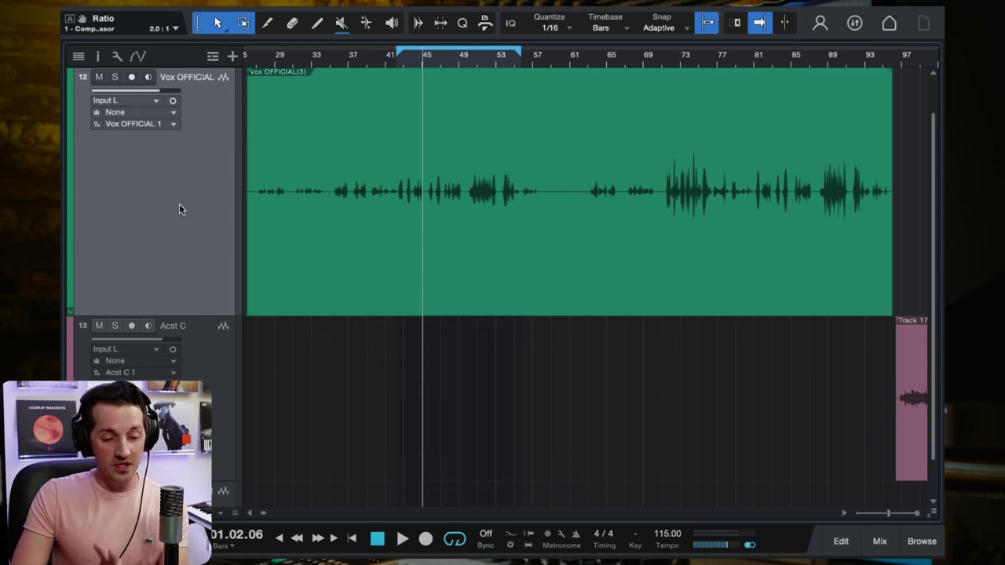
- Solo the Vox OFFICIAL channel in the mixer and insert a Compressor on it, closing the plug-in window
{"action": "key", "text": "F3"}
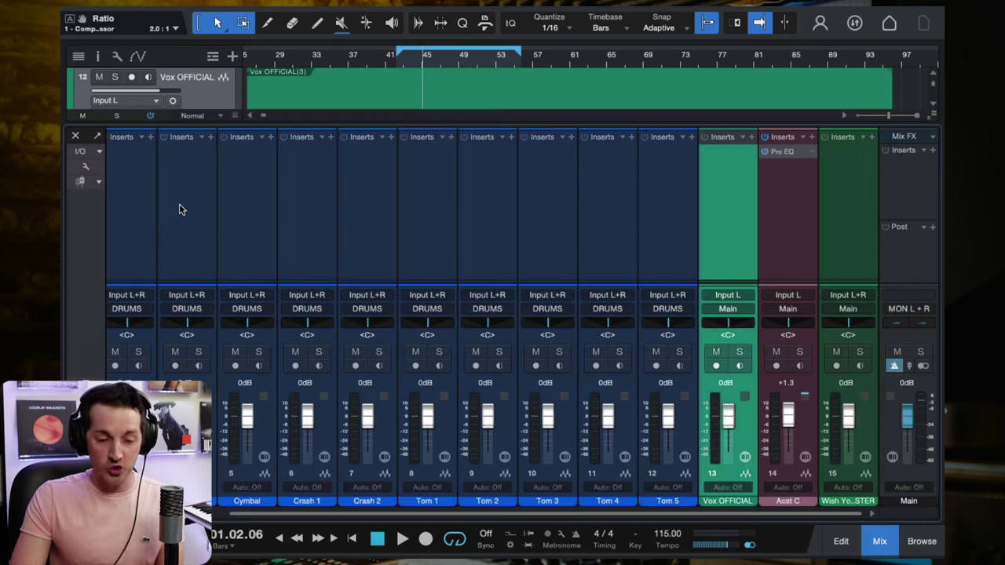
{"action": "left_click", "coordinate": [739, 352]}
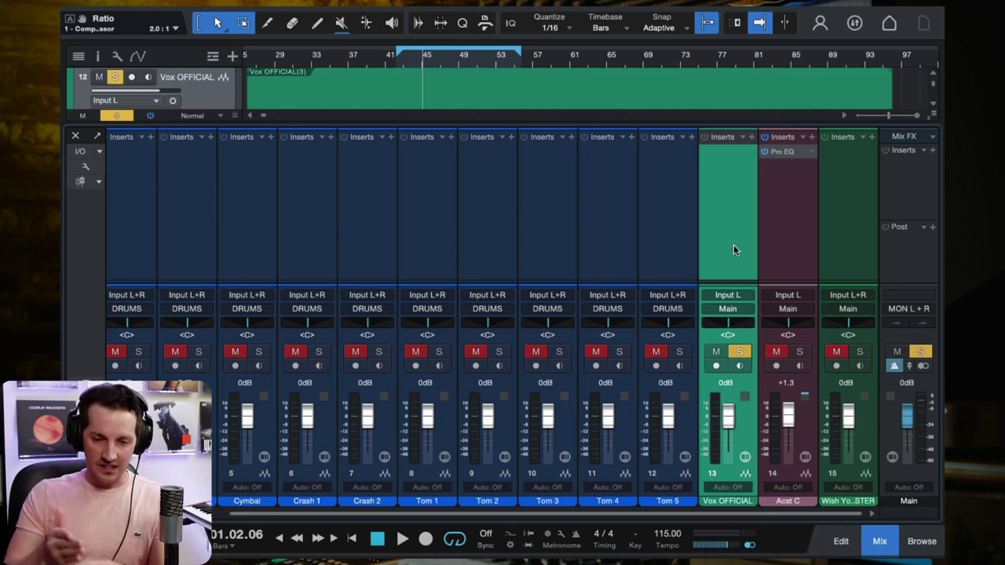
{"action": "left_click", "coordinate": [752, 137]}
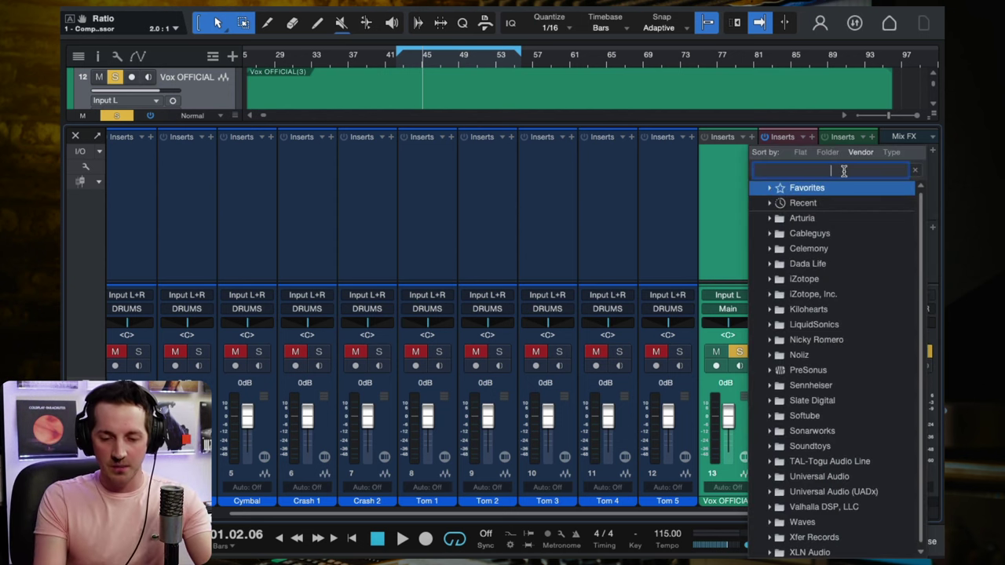
{"action": "type", "text": "compressor"}
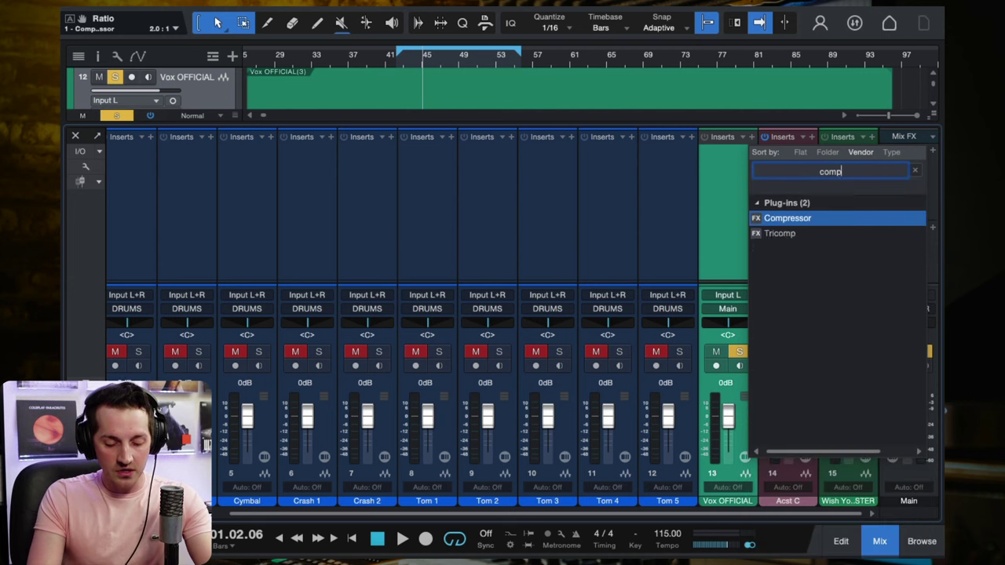
{"action": "double_click", "coordinate": [835, 222]}
{"action": "left_click", "coordinate": [789, 80]}
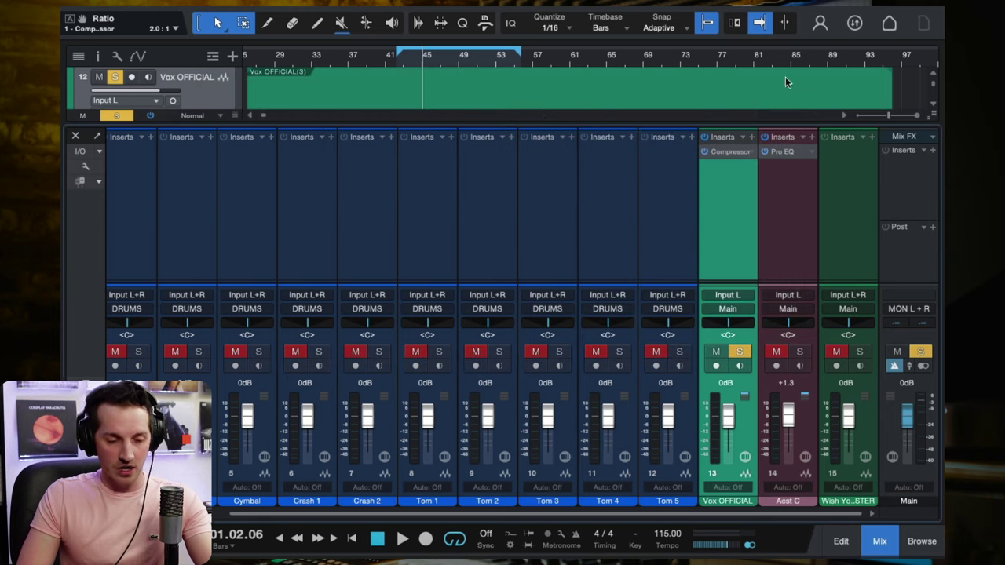
- Play the soloed vocal in the full arrangement view, open the Vox OFFICIAL channel's Compressor from the mixer, and stop playback
{"action": "left_click", "coordinate": [76, 137]}
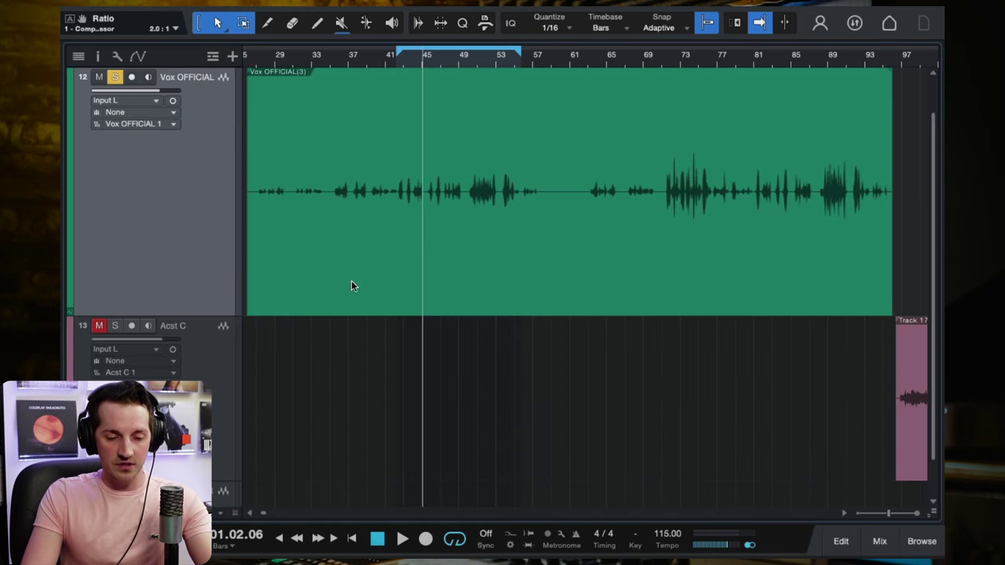
{"action": "key", "text": "space"}
{"action": "key", "text": "e"}
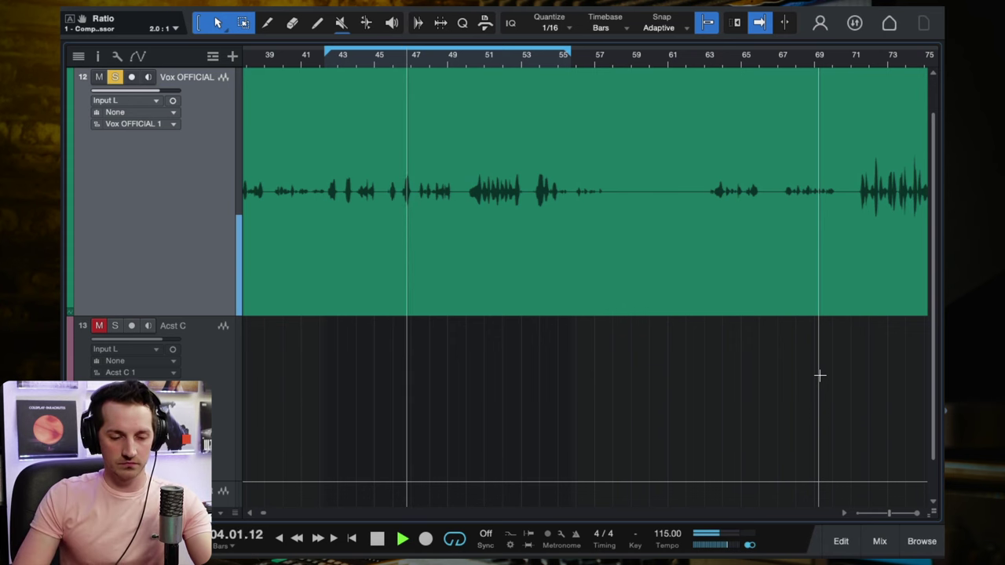
{"action": "key", "text": "F3"}
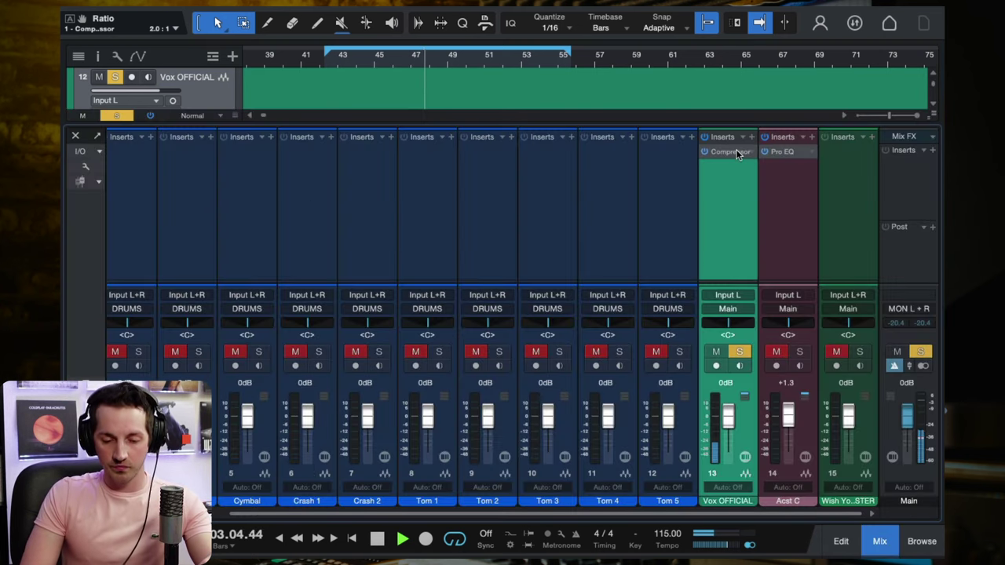
{"action": "left_click", "coordinate": [730, 151]}
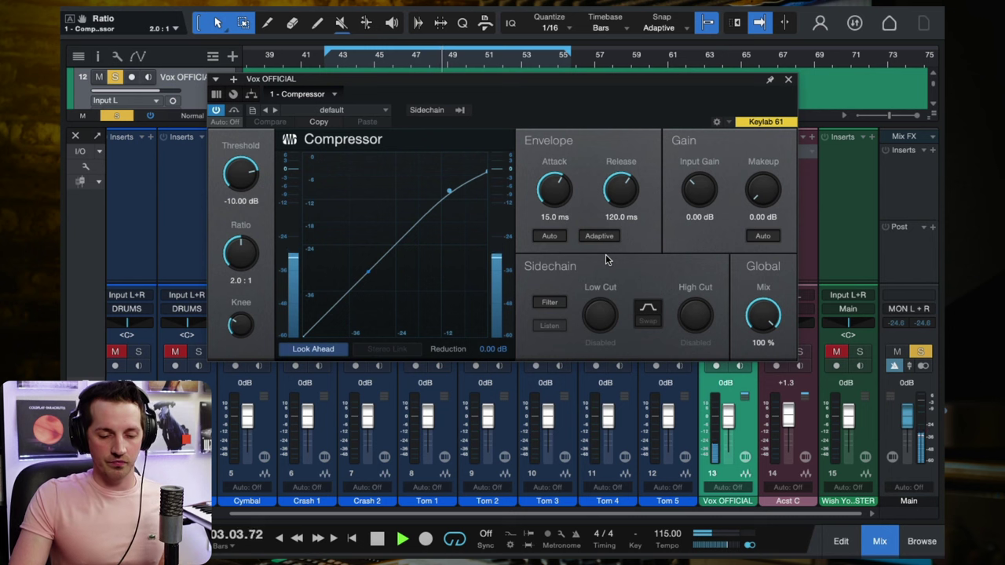
{"action": "key", "text": "space"}
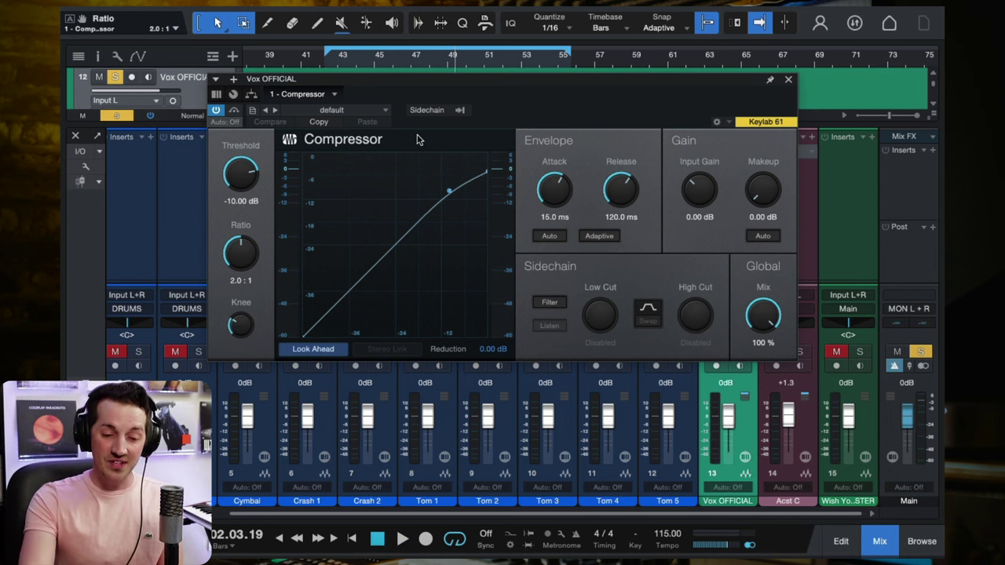
- Play the vocal from the loop start and lower its compressor threshold to -35.20 dB
{"action": "key", "text": "Home"}
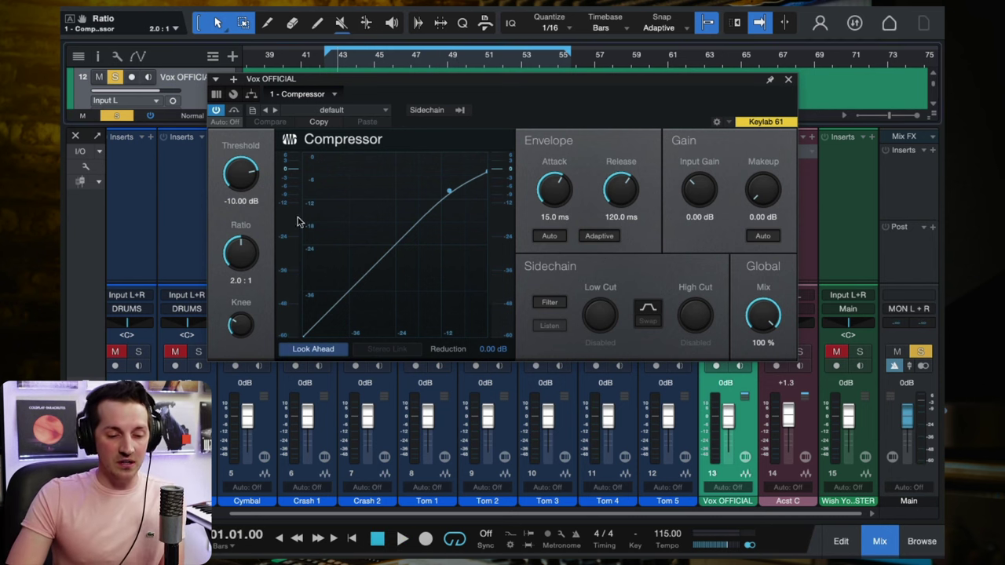
{"action": "key", "text": "space"}
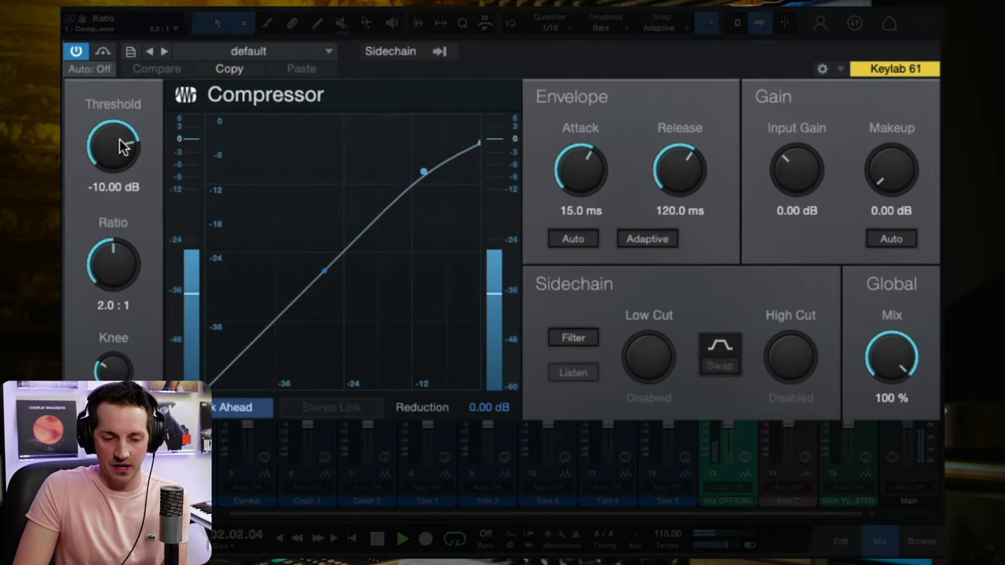
{"action": "left_click_drag", "start_coordinate": [120, 145], "coordinate": [139, 267]}
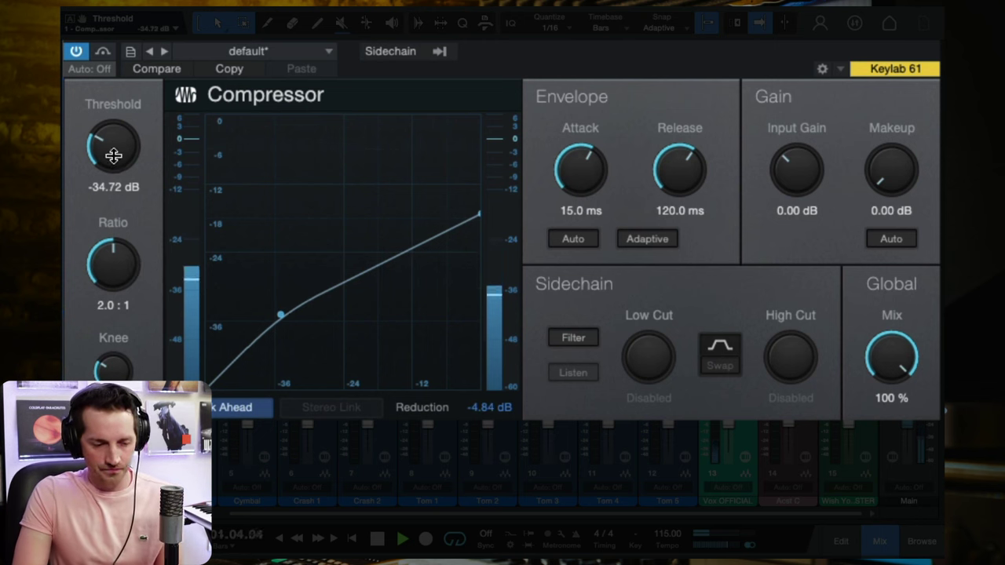
{"action": "left_click_drag", "start_coordinate": [113, 155], "coordinate": [114, 158]}
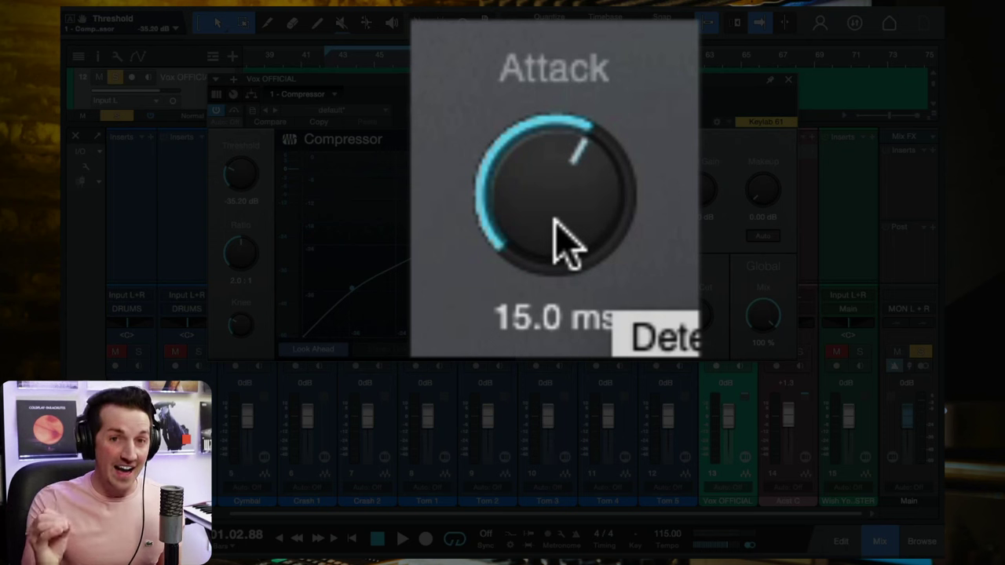
- Try the vocal compressor's attack at a fast 0.50 ms and a slower 58.9 ms
{"action": "left_click_drag", "start_coordinate": [555, 226], "coordinate": [555, 314]}
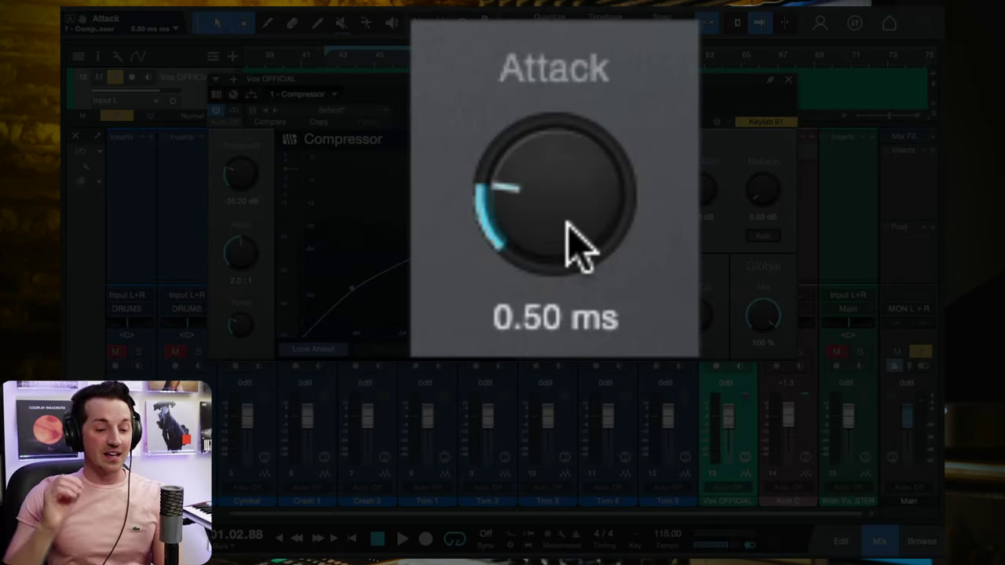
{"action": "left_click_drag", "start_coordinate": [577, 247], "coordinate": [577, 200]}
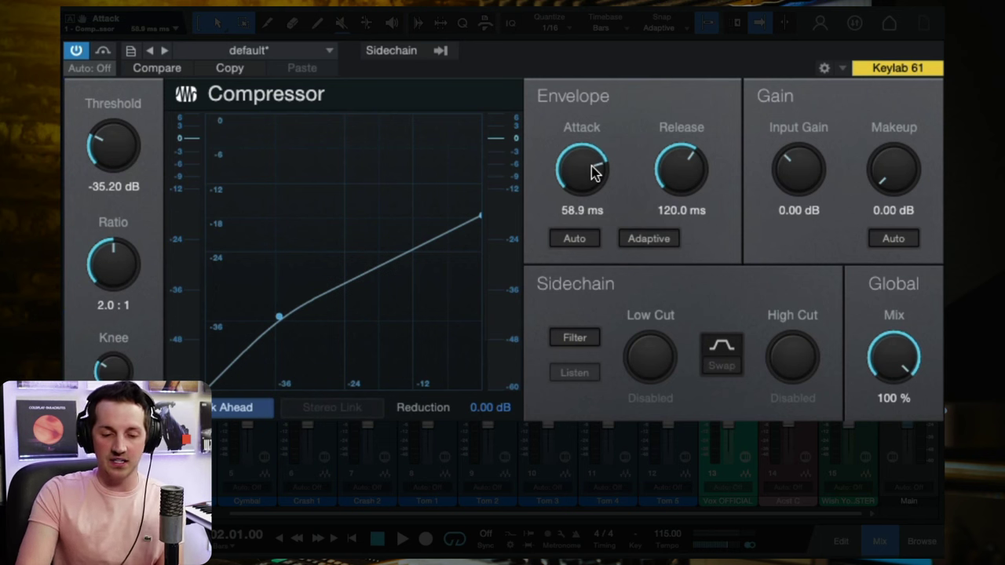
- During vocal playback, lower the threshold to -38.80 dB and sweep the attack from 0.10 ms up to 214.7 ms
{"action": "key", "text": "space"}
{"action": "left_click_drag", "start_coordinate": [109, 149], "coordinate": [110, 160]}
{"action": "left_click_drag", "start_coordinate": [590, 164], "coordinate": [621, 361]}
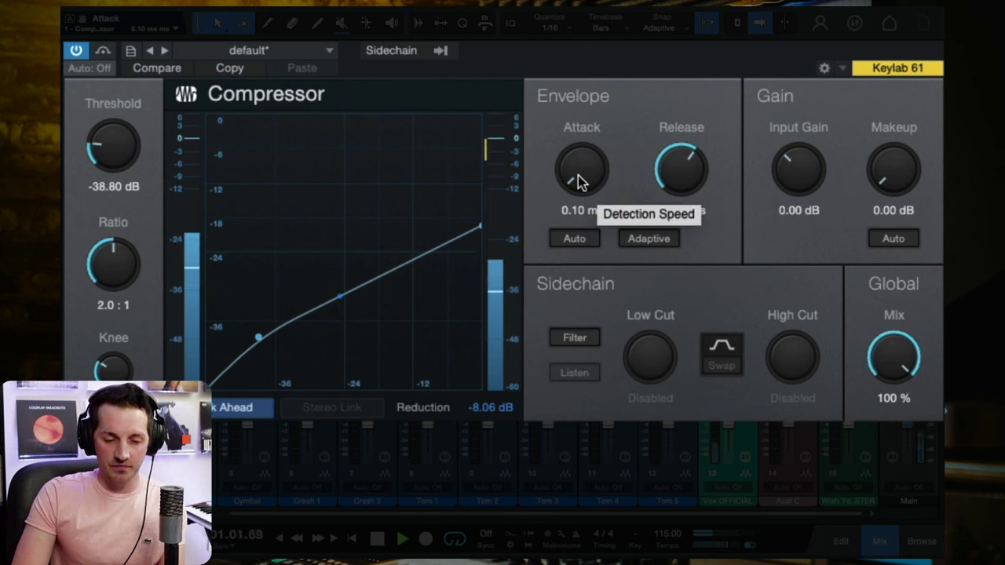
{"action": "left_click_drag", "start_coordinate": [578, 175], "coordinate": [579, 16]}
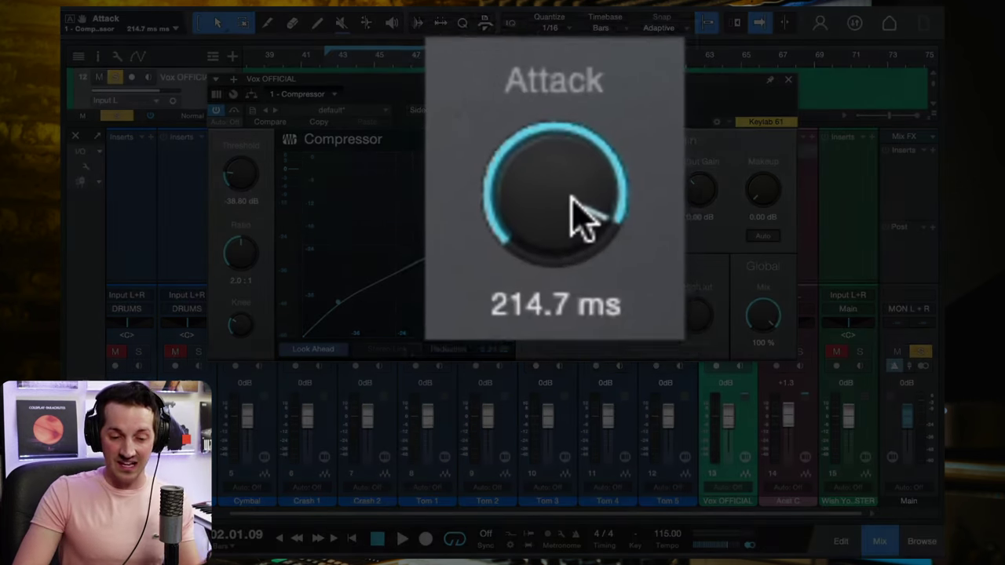
- Bring the vocal compressor's attack down to 0.94 ms and settle it at 25.9 ms
{"action": "left_click_drag", "start_coordinate": [578, 216], "coordinate": [577, 261]}
{"action": "mouse_move", "coordinate": [523, 213]}
{"action": "left_mouse_down"}
{"action": "mouse_move", "coordinate": [521, 267]}
{"action": "mouse_move", "coordinate": [521, 209]}
{"action": "left_mouse_up"}
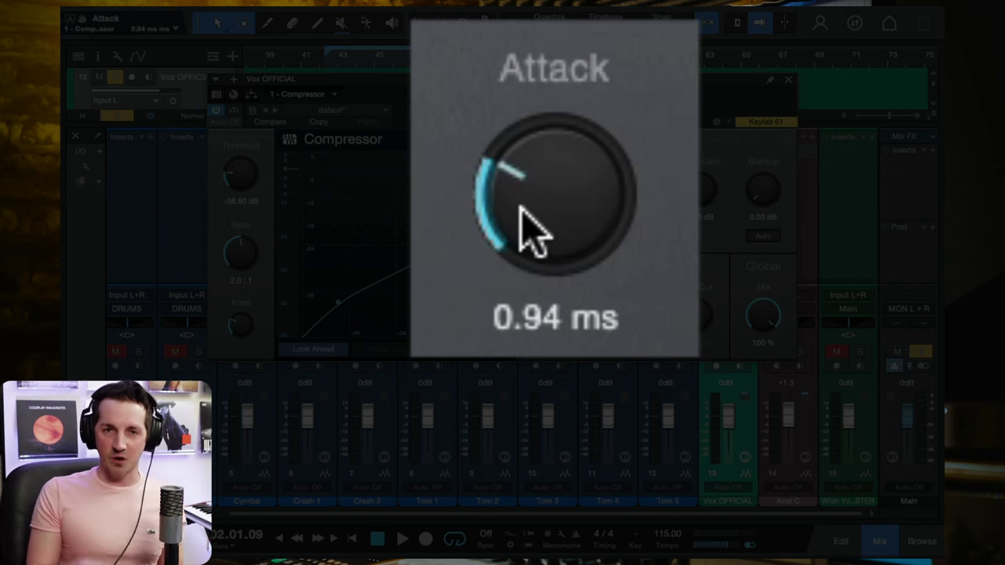
{"action": "left_click_drag", "start_coordinate": [522, 212], "coordinate": [555, 14]}
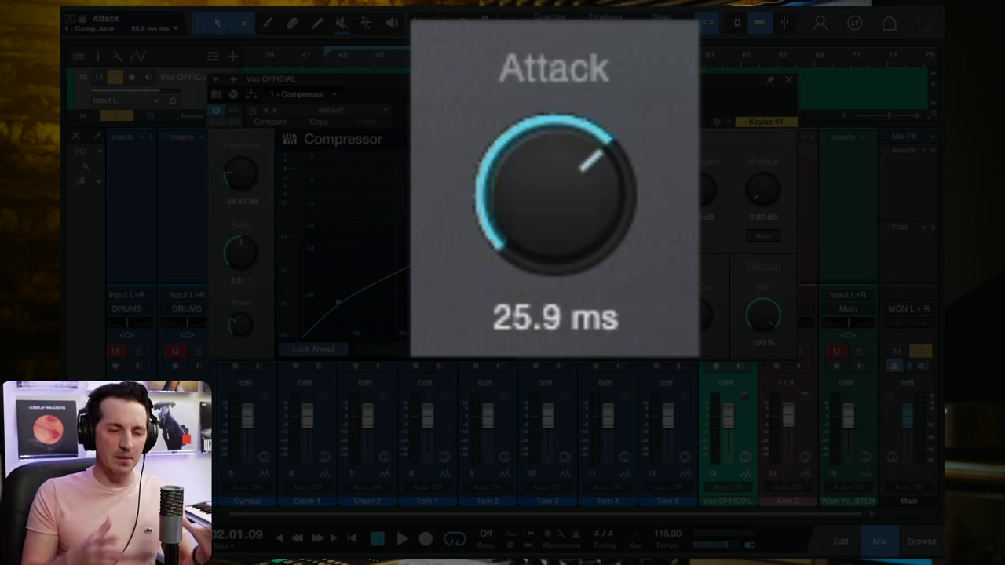
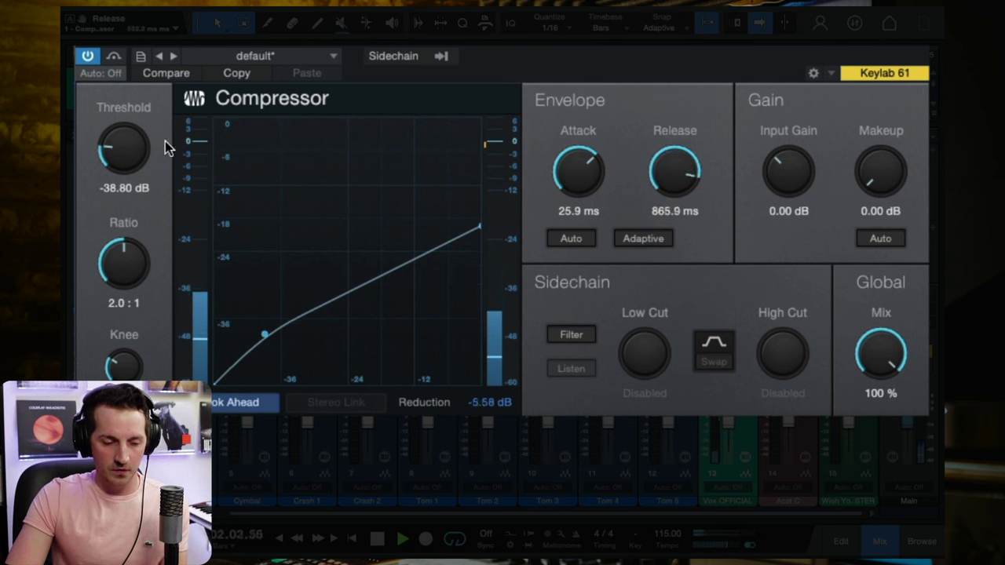
- Set the vocal compressor's threshold to -48.00 dB and its release to 2.30 ms, and play the vocal
{"action": "left_click_drag", "start_coordinate": [126, 153], "coordinate": [125, 233]}
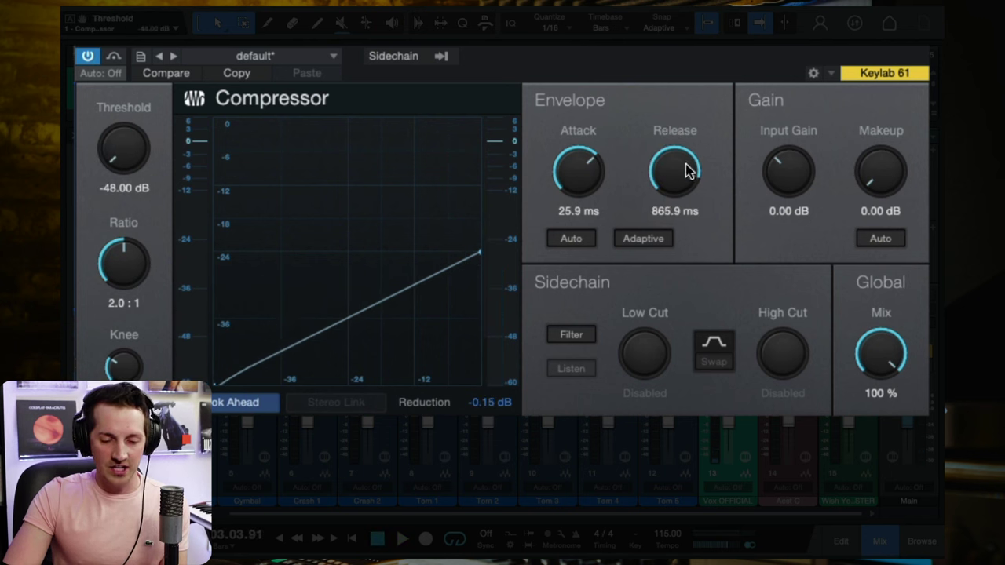
{"action": "left_click_drag", "start_coordinate": [685, 164], "coordinate": [683, 298]}
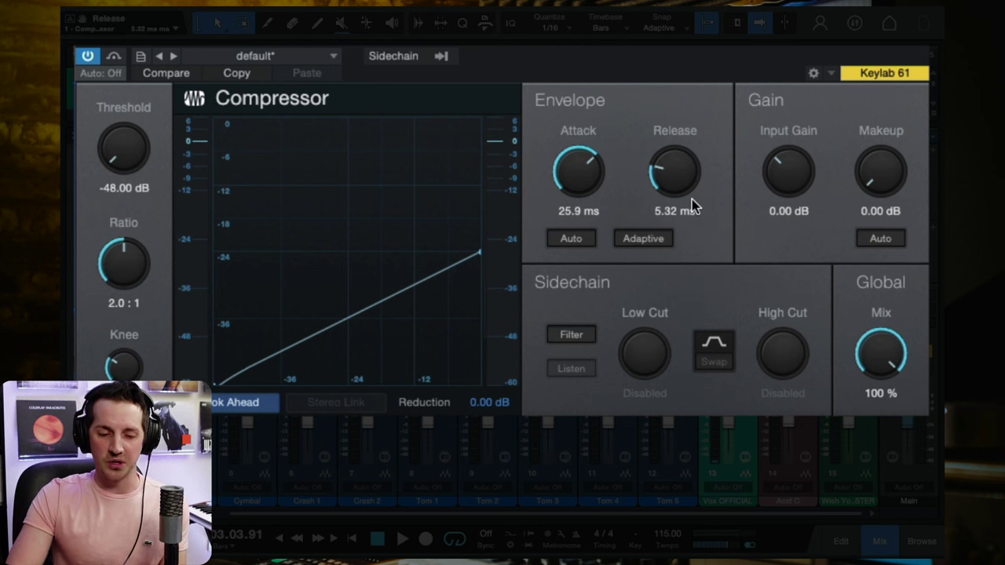
{"action": "left_click_drag", "start_coordinate": [671, 179], "coordinate": [669, 200]}
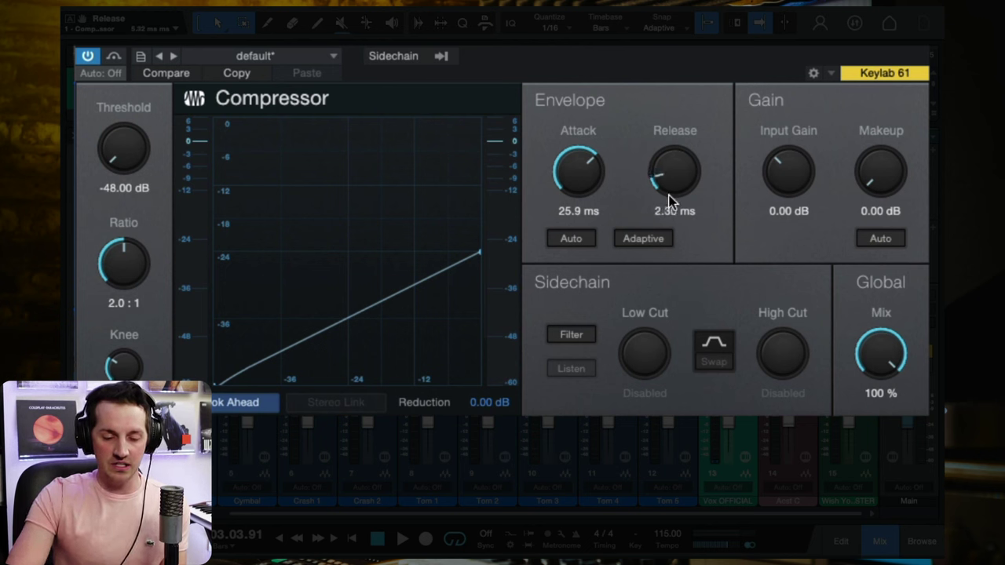
{"action": "key", "text": "space"}
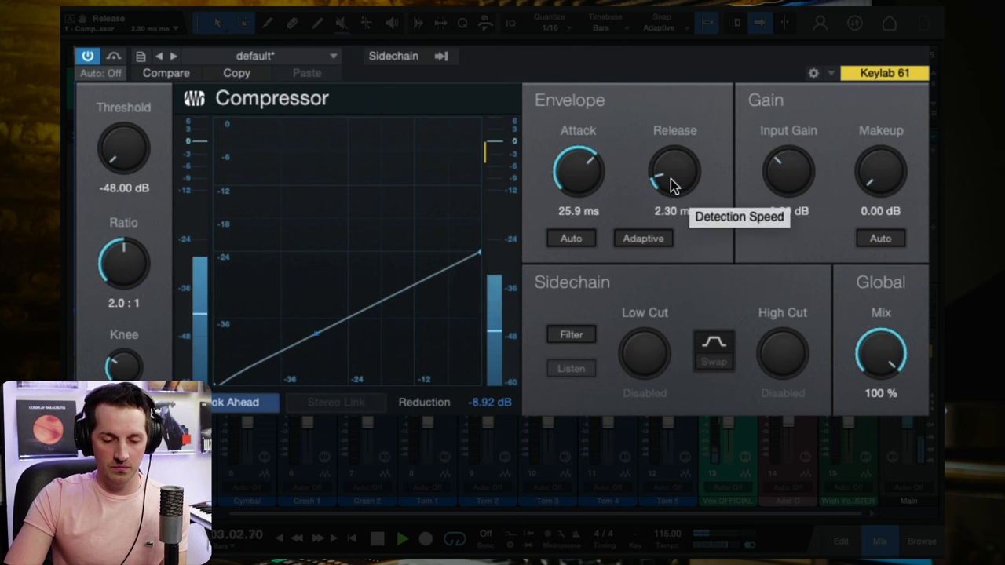
- Audition the release at 1.05 s and 287.6 ms on the vocal, and bring it down to 1.00 ms during playback
{"action": "left_click_drag", "start_coordinate": [670, 180], "coordinate": [672, 118]}
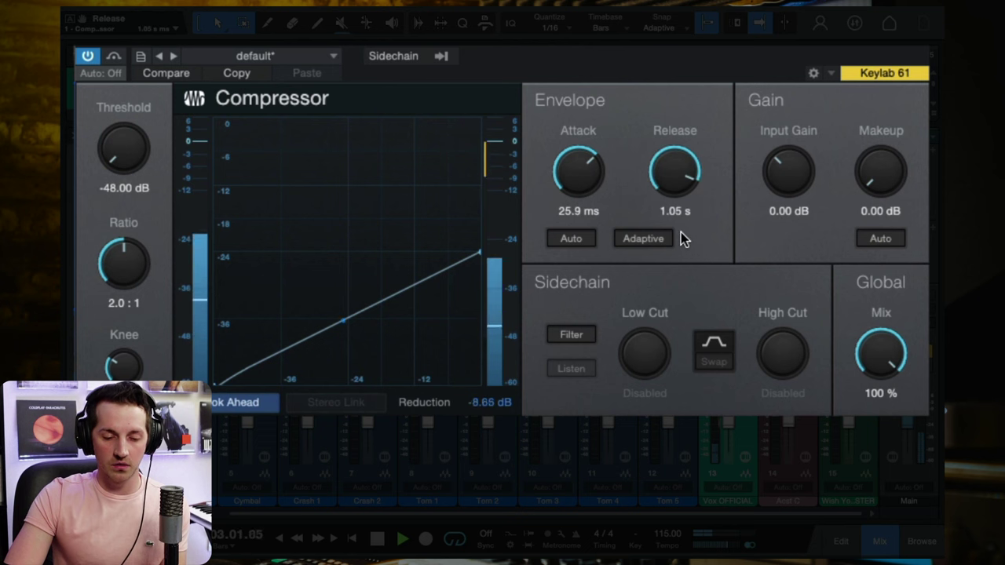
{"action": "left_click_drag", "start_coordinate": [678, 166], "coordinate": [679, 178]}
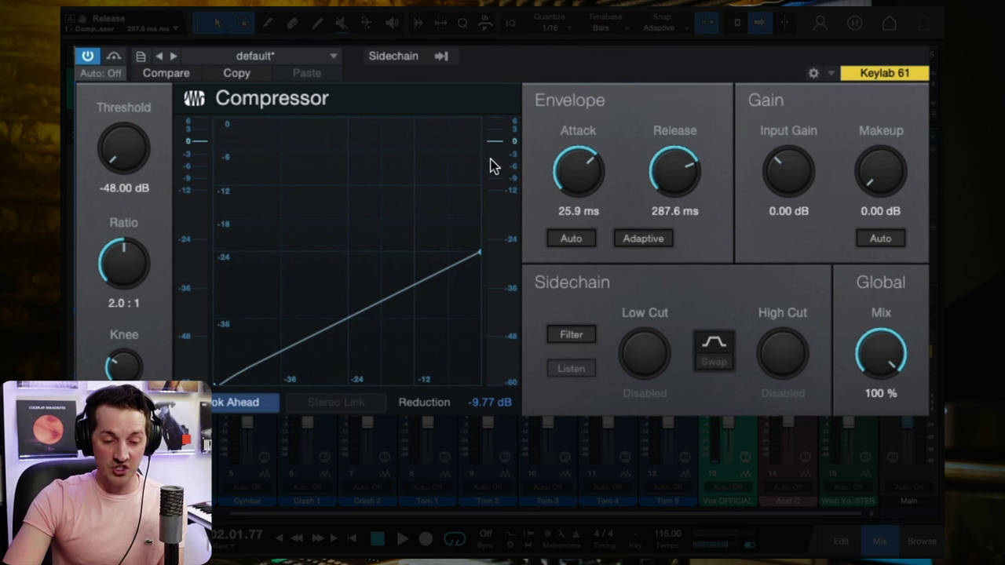
{"action": "mouse_move", "coordinate": [489, 154]}
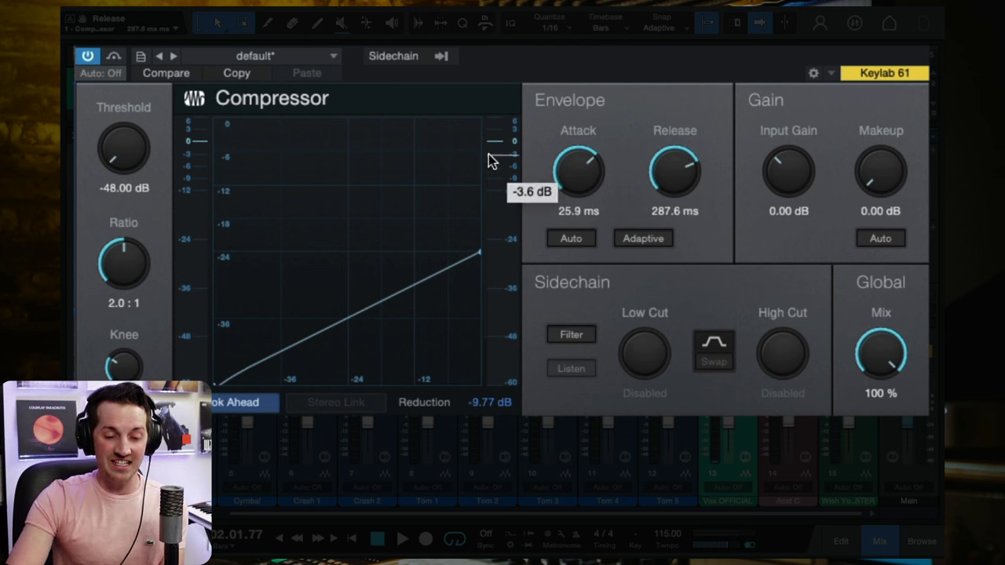
{"action": "key", "text": "space"}
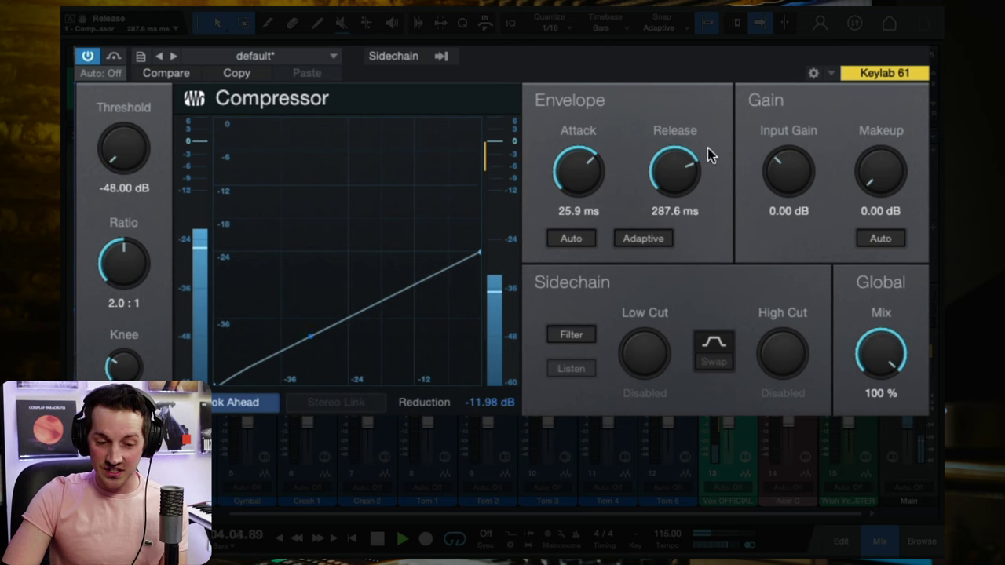
{"action": "left_click_drag", "start_coordinate": [684, 162], "coordinate": [684, 386]}
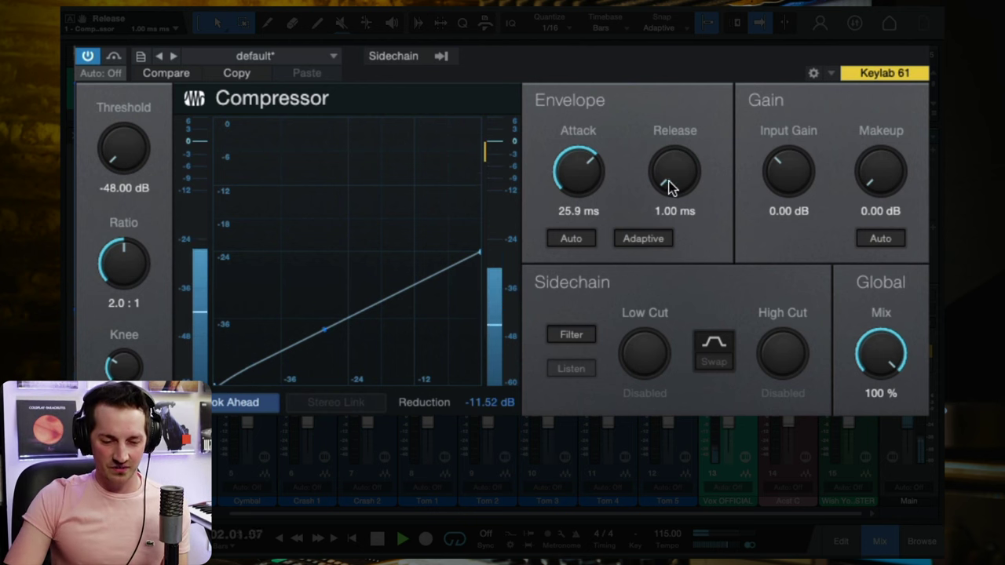
- Stop the vocal playback and try releases of 50.1 ms and 115.6 ms on the vocal compressor, settling at 43.1 ms
{"action": "key", "text": "space"}
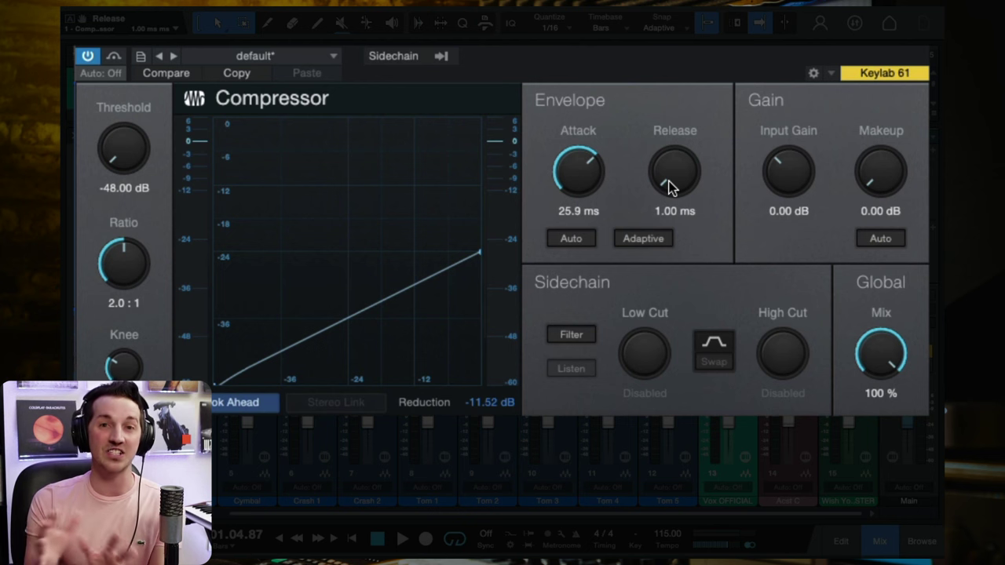
{"action": "left_click_drag", "start_coordinate": [669, 187], "coordinate": [668, 128]}
{"action": "left_click_drag", "start_coordinate": [684, 166], "coordinate": [682, 128]}
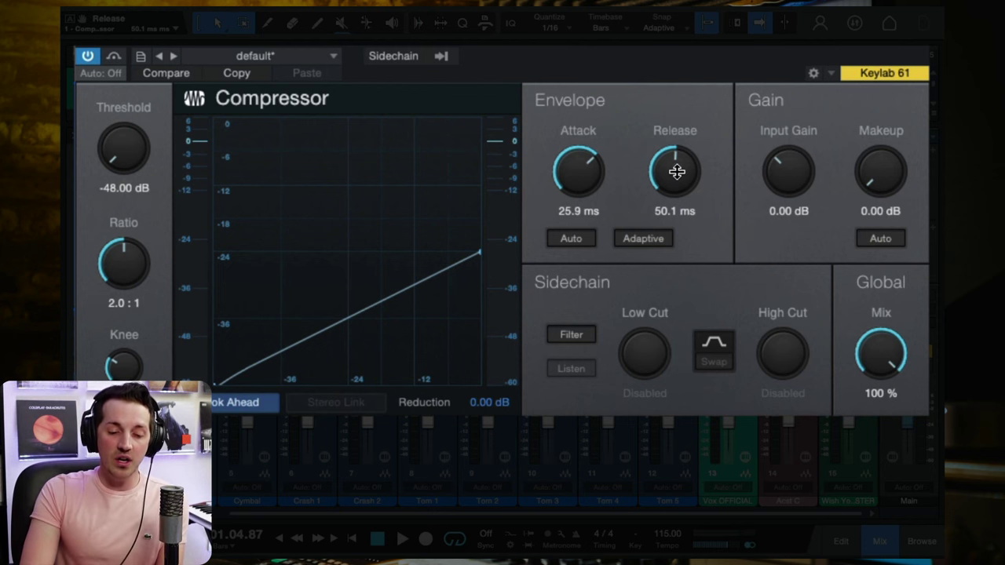
{"action": "left_click_drag", "start_coordinate": [680, 171], "coordinate": [680, 157]}
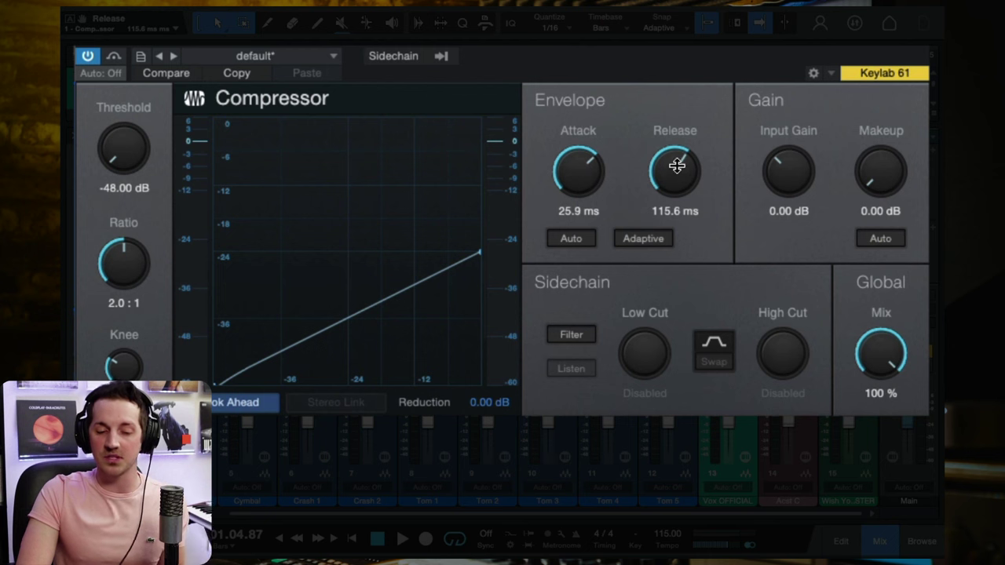
{"action": "mouse_move", "coordinate": [675, 166]}
{"action": "left_mouse_down"}
{"action": "mouse_move", "coordinate": [673, 243]}
{"action": "mouse_move", "coordinate": [673, 164]}
{"action": "mouse_move", "coordinate": [674, 182]}
{"action": "left_mouse_up"}
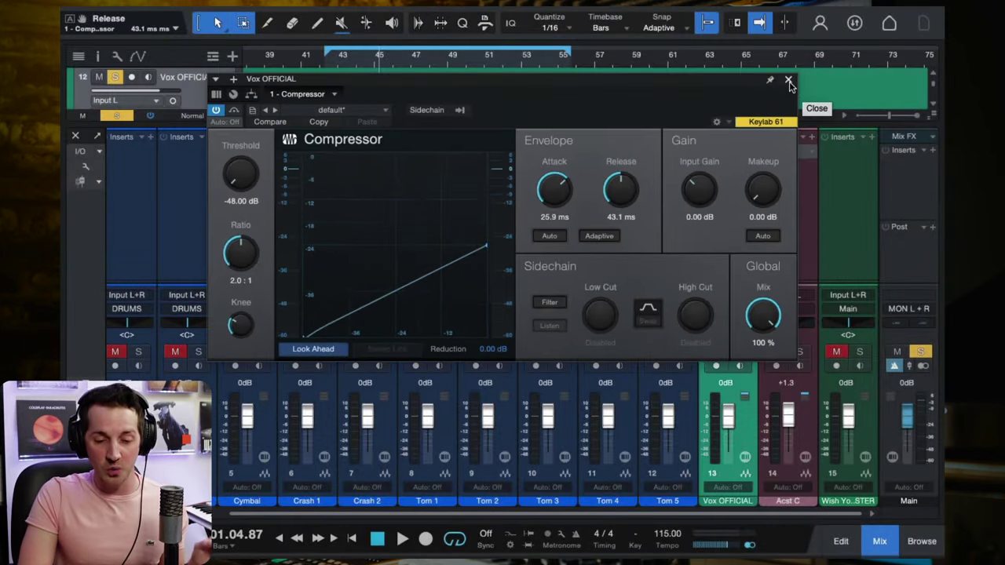
- Close the vocal compressor, unsolo Vox OFFICIAL and hide the mixer to show the full arrangement
{"action": "left_click", "coordinate": [792, 105]}
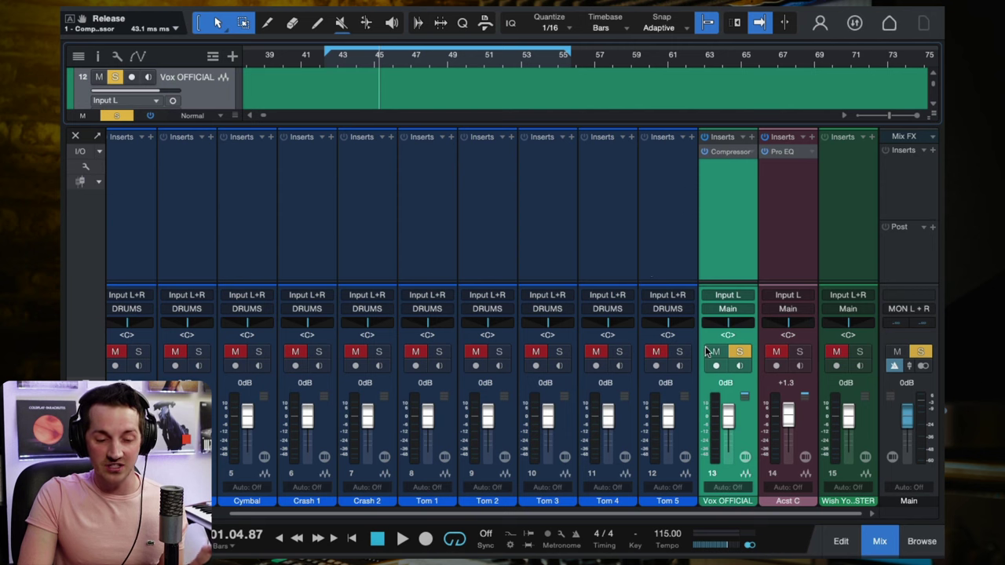
{"action": "left_click", "coordinate": [116, 116]}
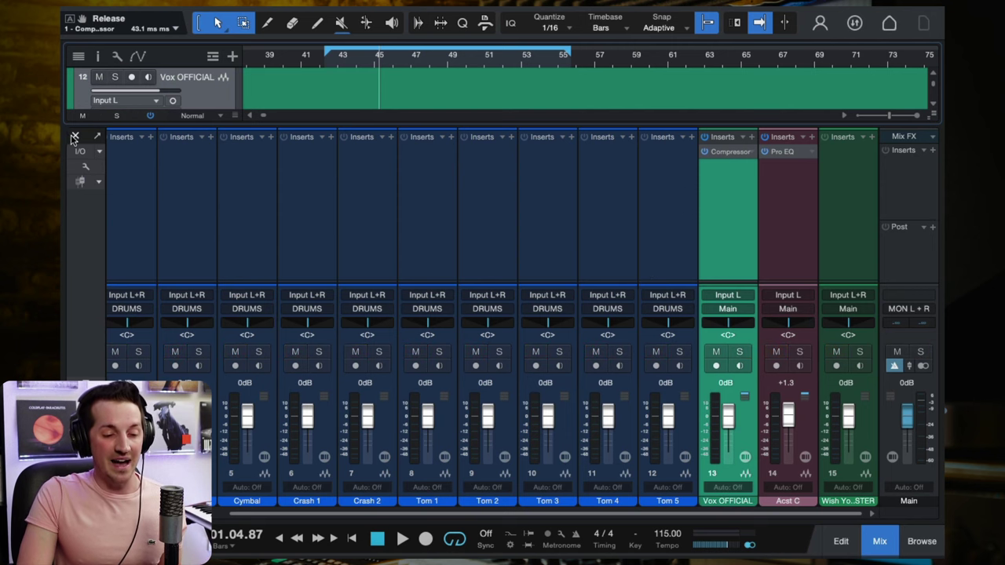
{"action": "left_click", "coordinate": [74, 138]}
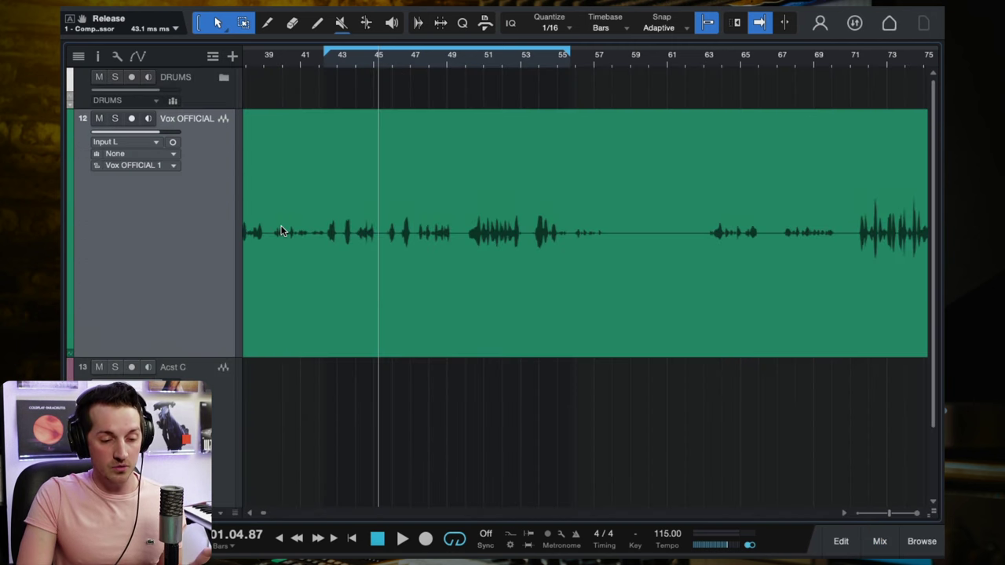
- Expand the DRUMS folder and solo the Snare track, with its clip at the song start in view
{"action": "left_click", "coordinate": [224, 78]}
{"action": "left_click", "coordinate": [200, 239]}
{"action": "left_click", "coordinate": [122, 160]}
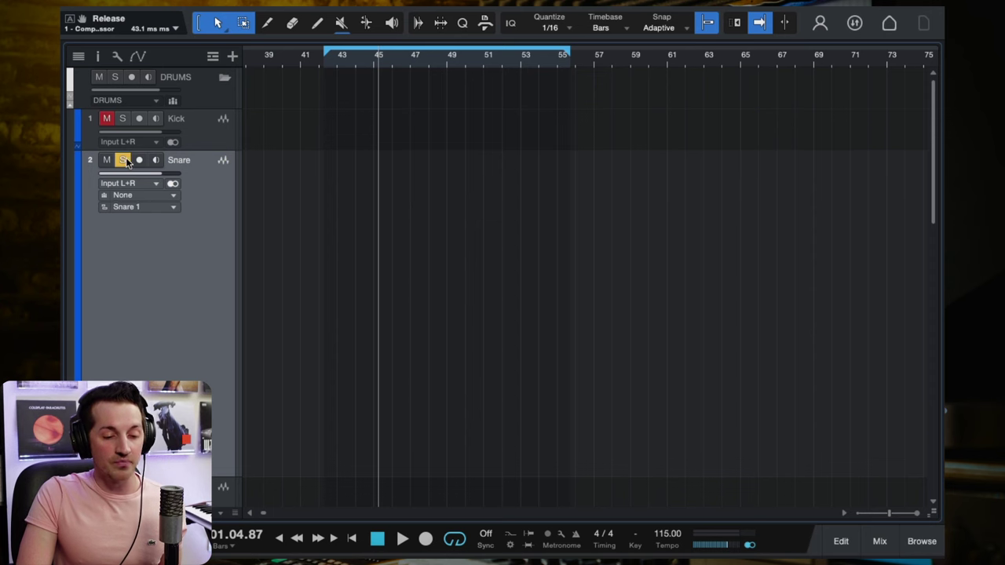
{"action": "scroll", "coordinate": [499, 262], "scroll_direction": "left", "scroll_amount": 10}
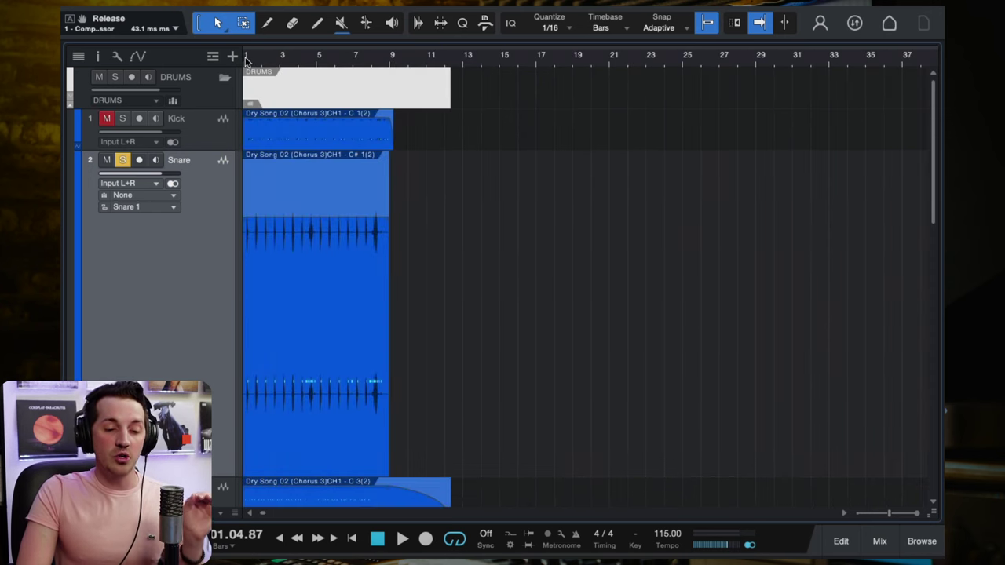
{"action": "scroll", "coordinate": [316, 244], "scroll_direction": "up", "scroll_amount": 3}
{"action": "scroll", "coordinate": [317, 244], "scroll_direction": "left", "scroll_amount": 3}
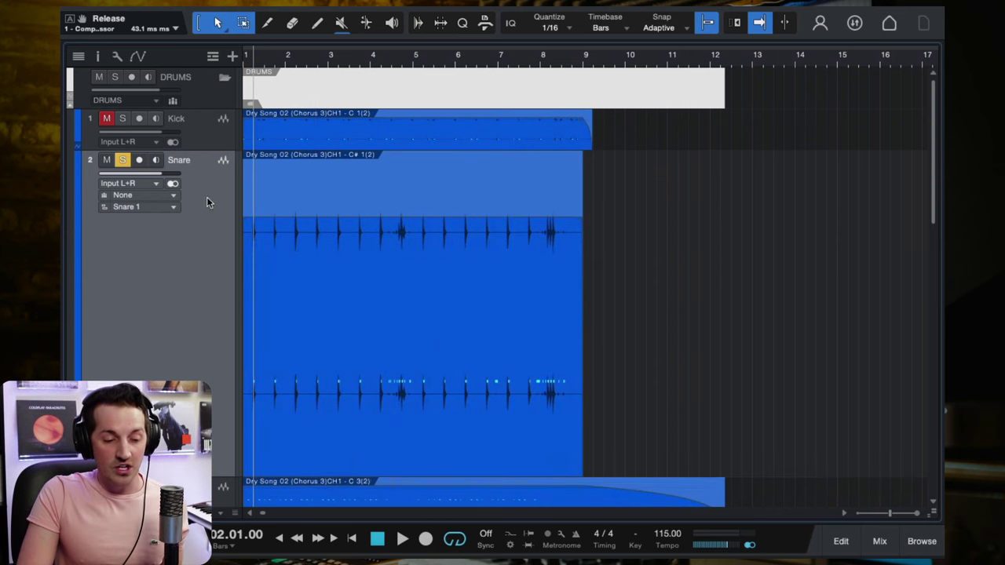
{"action": "key", "text": "e"}
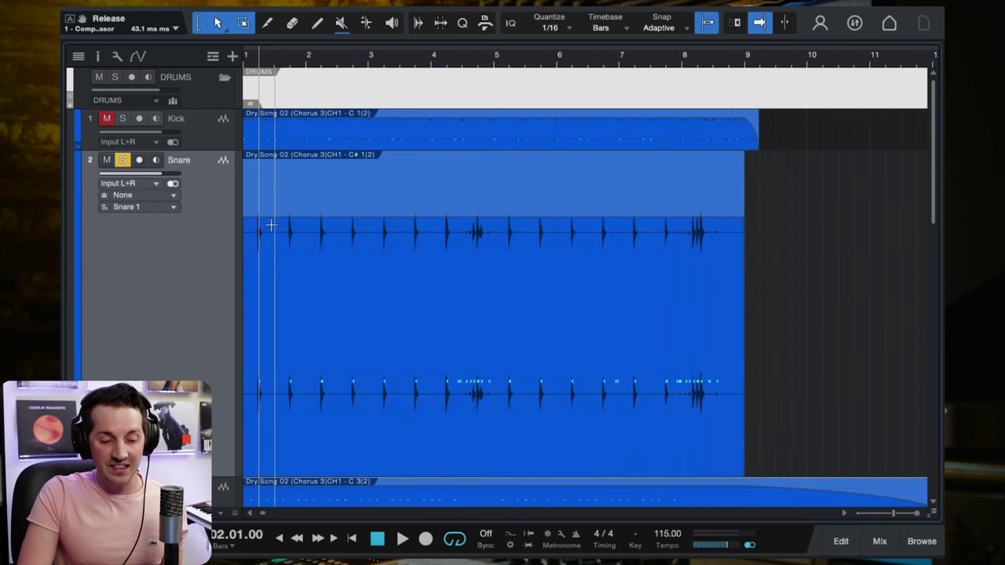
- Play the soloed snare from the song start and open the compressor on the DRUMS bus in the mixer
{"action": "left_click", "coordinate": [352, 538]}
{"action": "left_click", "coordinate": [402, 539]}
{"action": "left_click", "coordinate": [880, 541]}
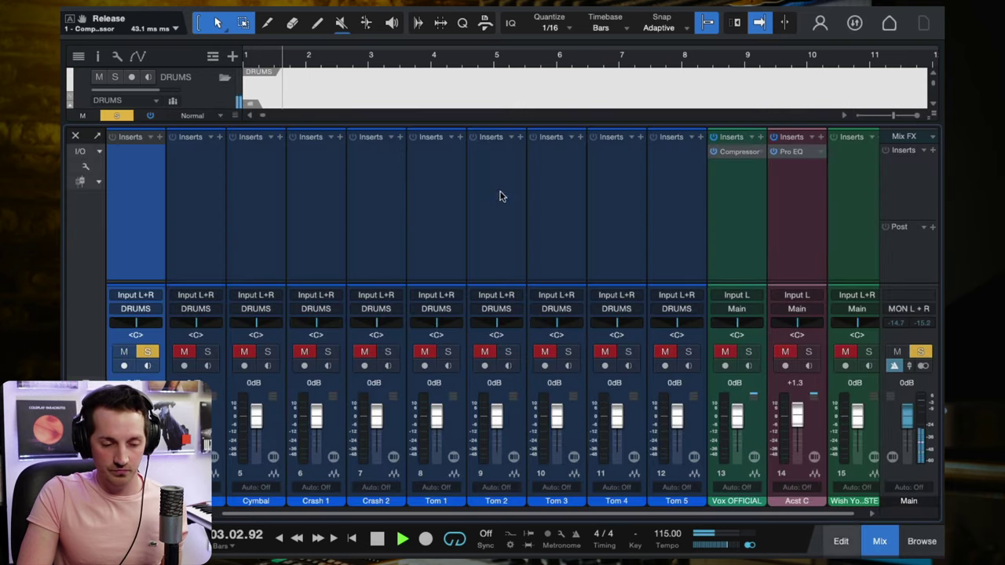
{"action": "left_click", "coordinate": [267, 182]}
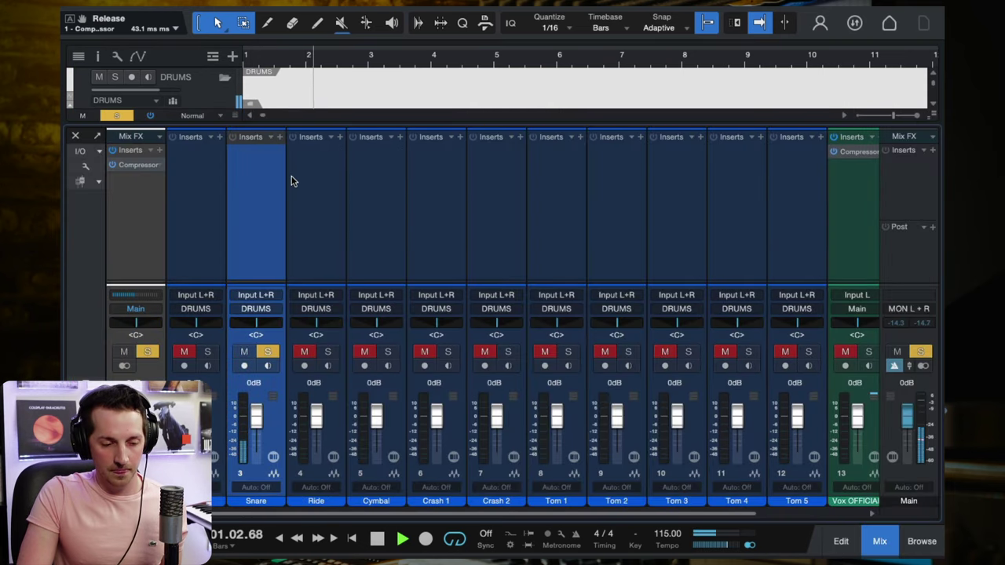
{"action": "left_click", "coordinate": [132, 167]}
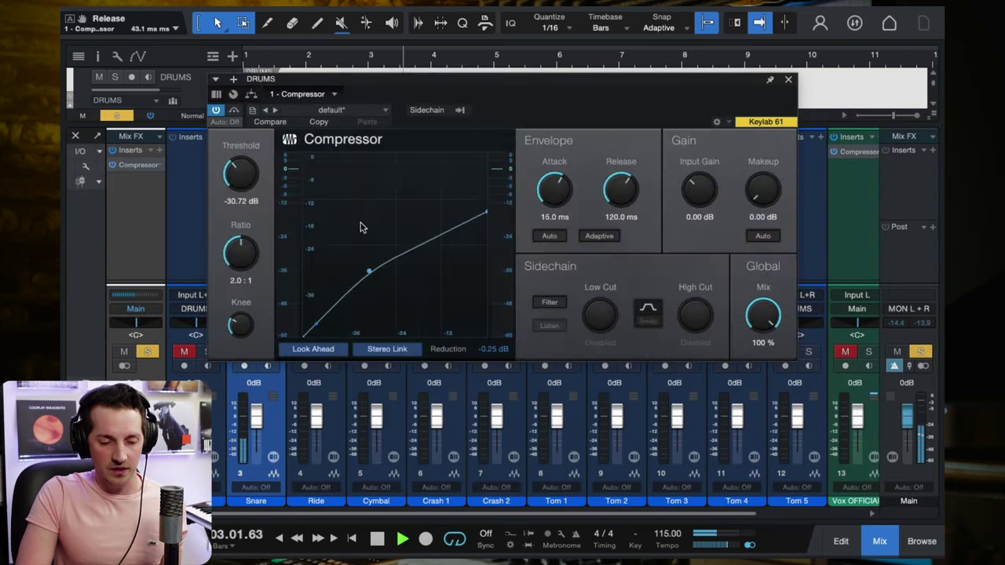
- During snare playback, set the threshold to -45.12 dB and move the release through 1.00 ms and 1.42 s to 124.8 ms
{"action": "left_click_drag", "start_coordinate": [240, 174], "coordinate": [424, 232]}
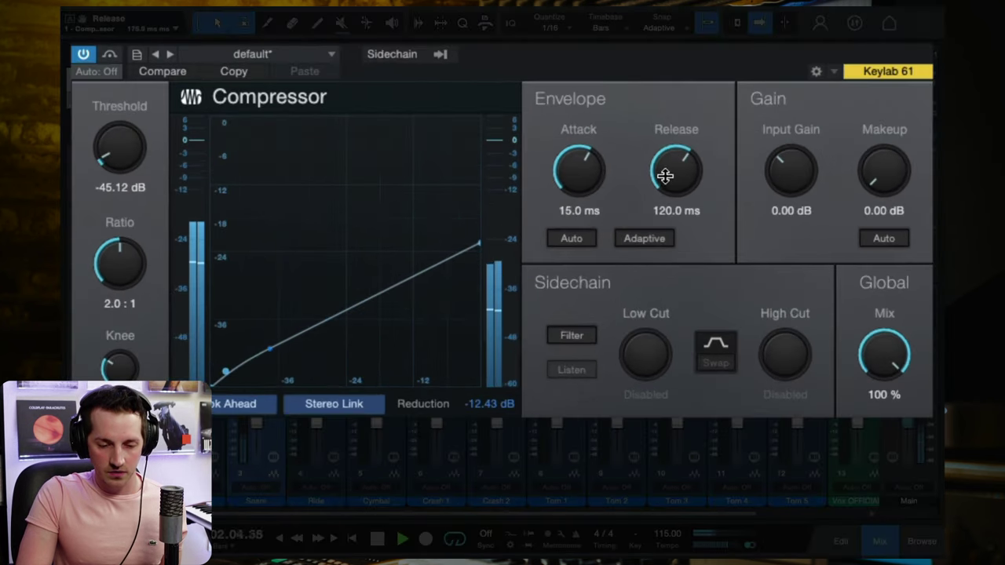
{"action": "left_click_drag", "start_coordinate": [664, 172], "coordinate": [578, 429]}
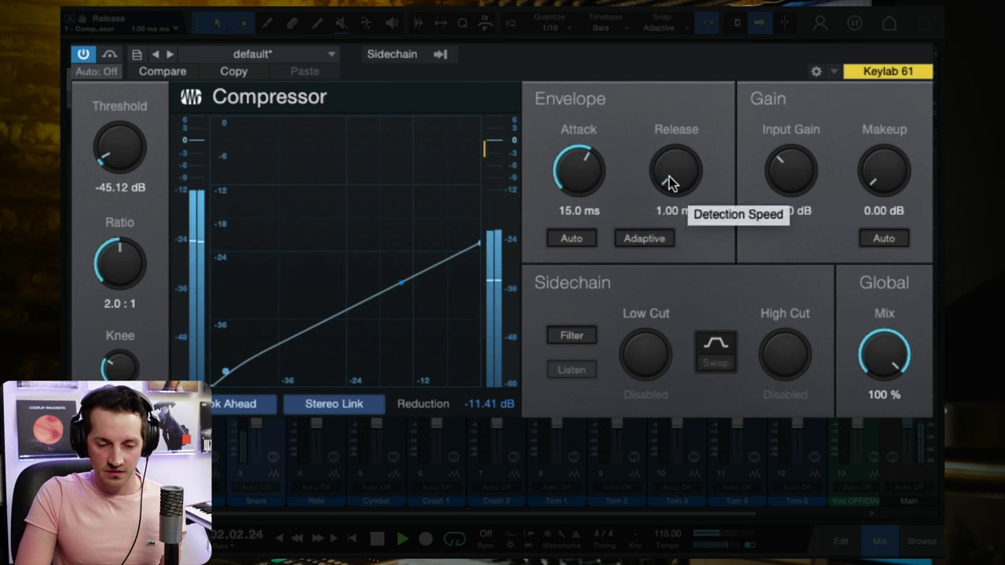
{"action": "left_click_drag", "start_coordinate": [669, 176], "coordinate": [672, 126]}
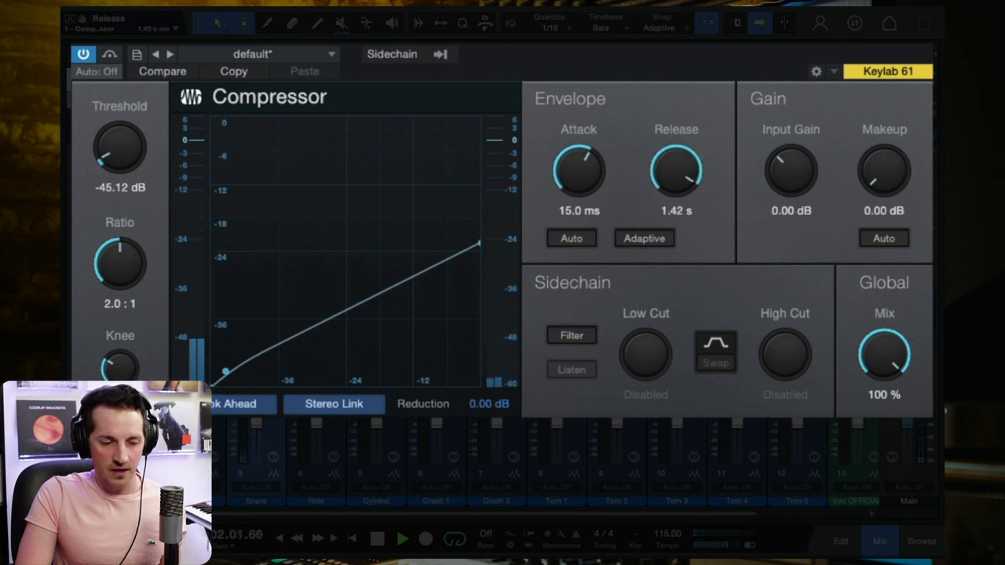
{"action": "left_click_drag", "start_coordinate": [686, 171], "coordinate": [682, 235]}
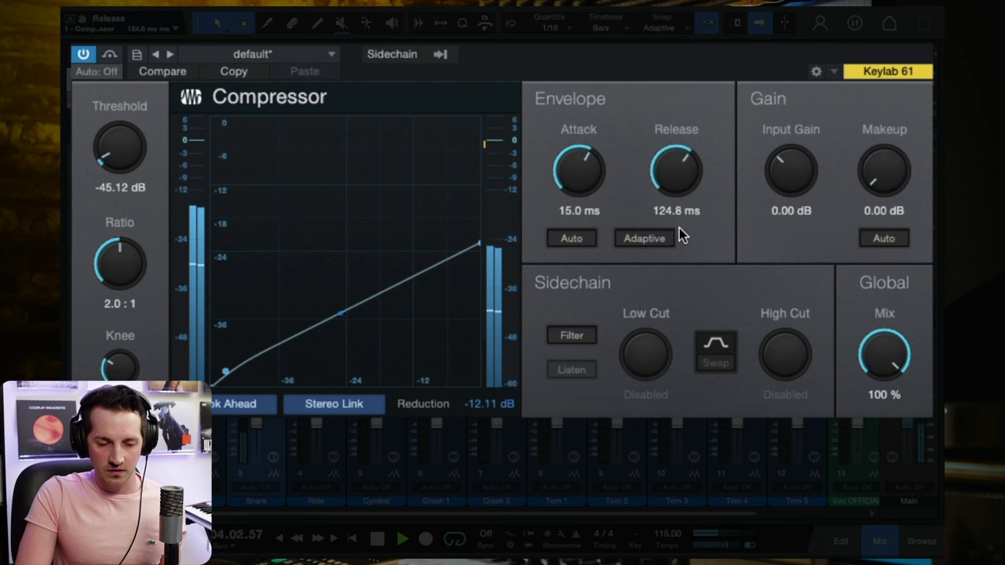
- Audition the release at 549.4 ms, 1.00 ms and 803.4 ms on the snare, and stop playback
{"action": "left_click_drag", "start_coordinate": [683, 140], "coordinate": [683, 125]}
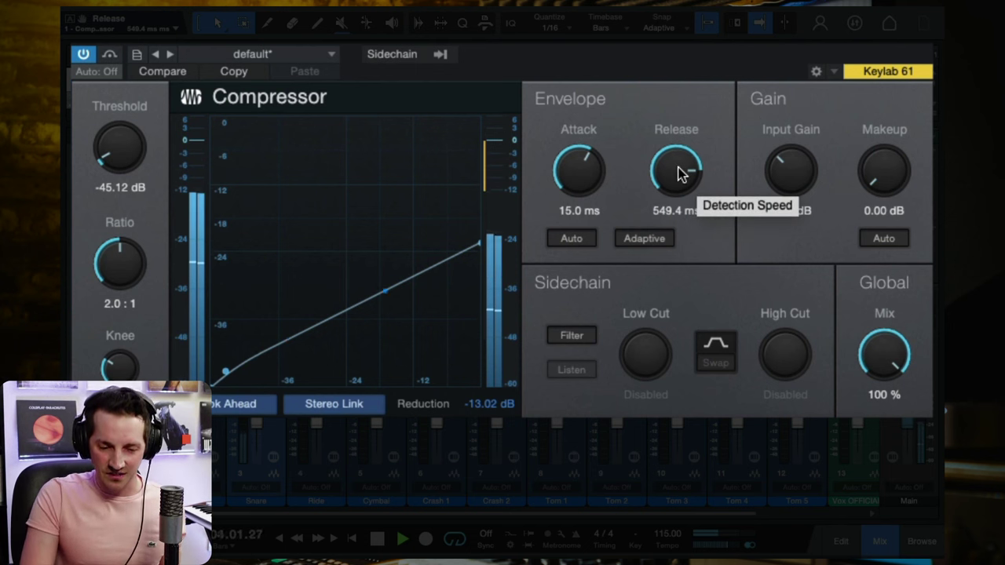
{"action": "left_click_drag", "start_coordinate": [680, 173], "coordinate": [682, 251]}
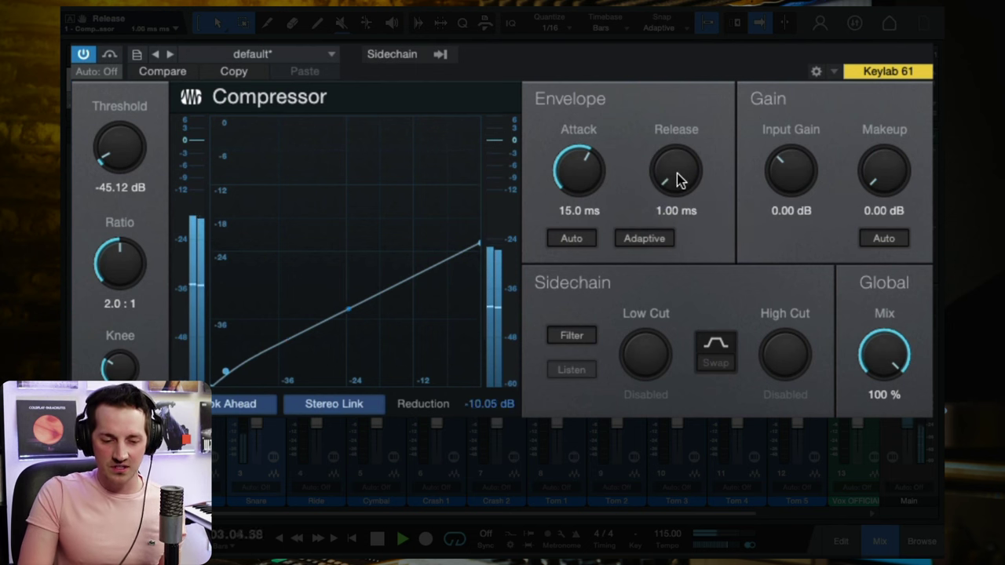
{"action": "left_click_drag", "start_coordinate": [677, 174], "coordinate": [679, 163]}
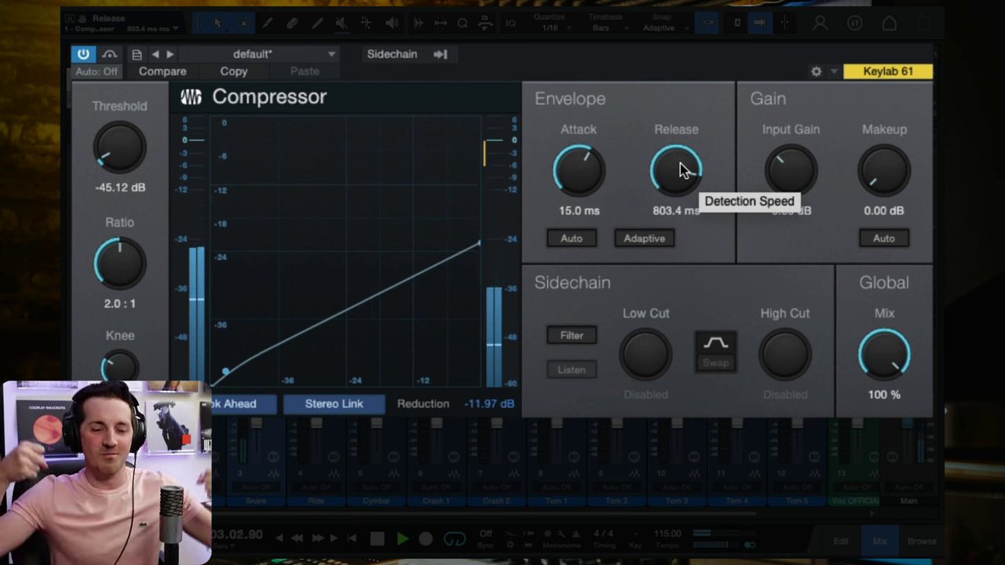
{"action": "key", "text": "space"}
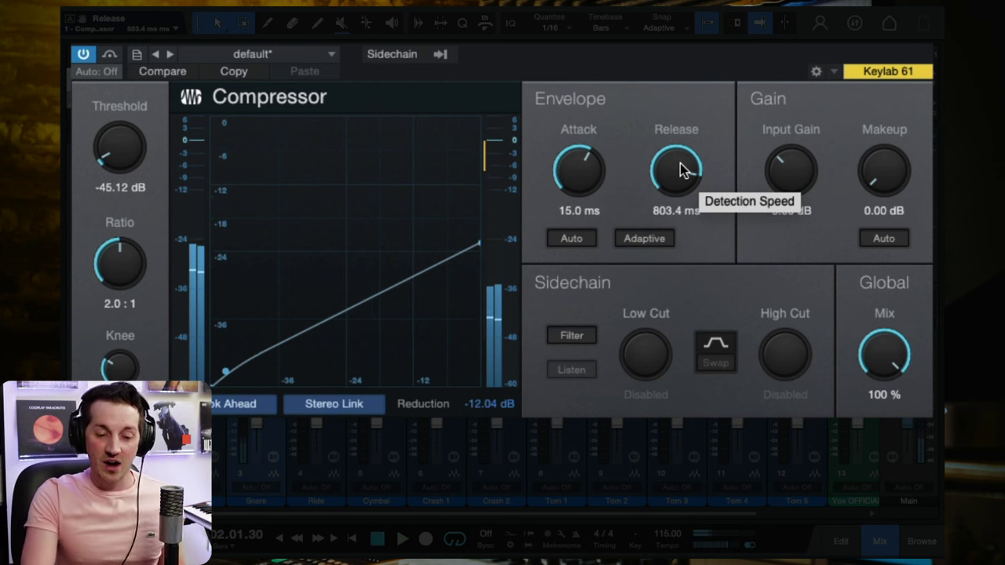
- Audition the snare with a 1.00 ms release, and with playback stopped raise the release to 26.3 ms and 38.4 ms
{"action": "left_click_drag", "start_coordinate": [680, 163], "coordinate": [677, 289]}
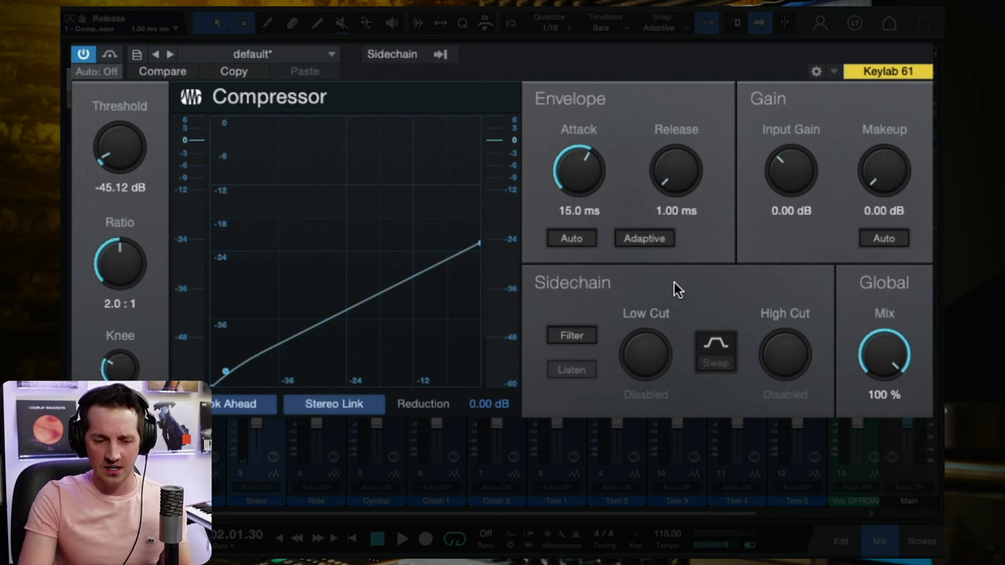
{"action": "key", "text": "space"}
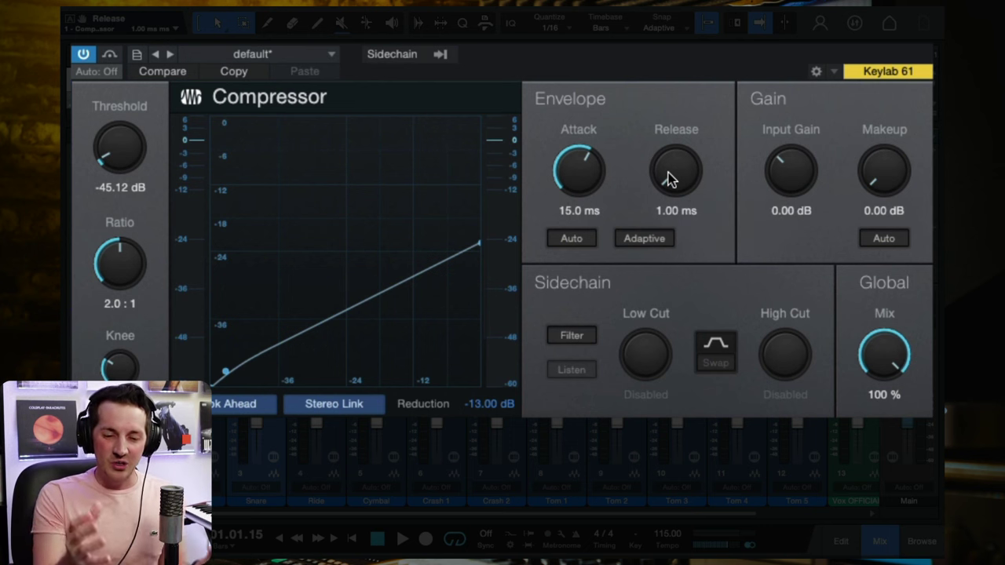
{"action": "left_click_drag", "start_coordinate": [669, 179], "coordinate": [663, 80]}
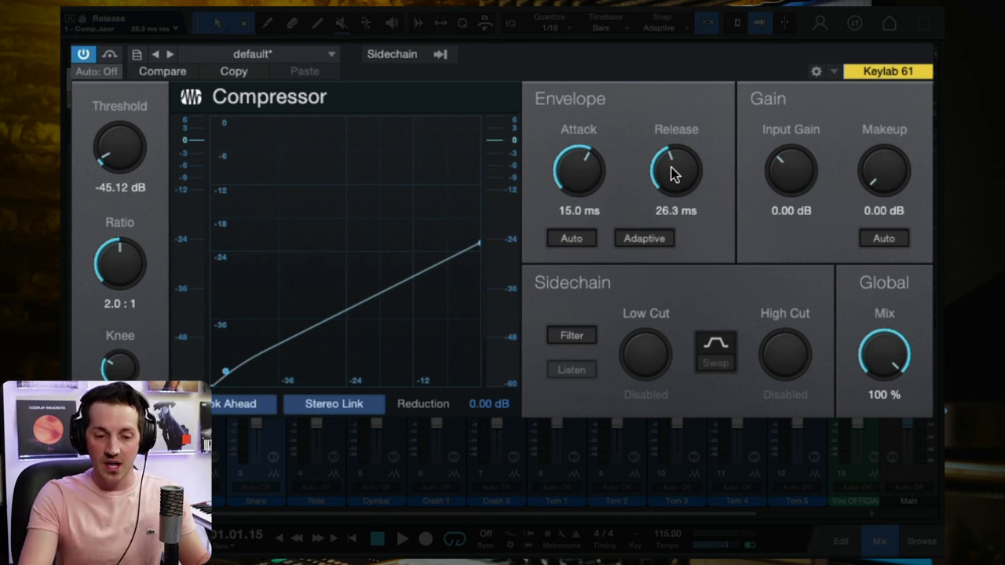
{"action": "left_click_drag", "start_coordinate": [670, 167], "coordinate": [670, 157]}
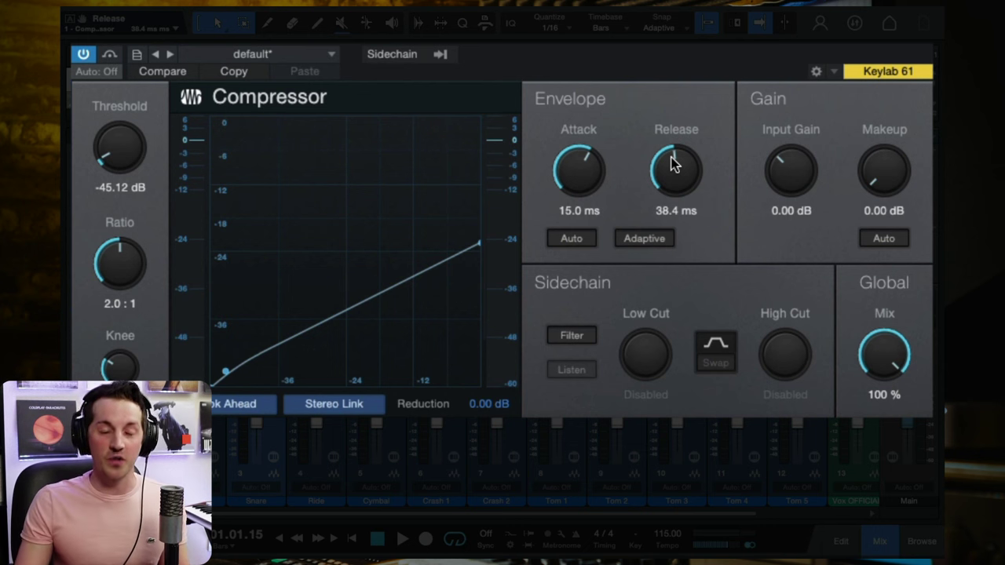
- Set the DRUMS compressor's release to 1.00 ms, play the snare, and raise the release to 277.2 ms
{"action": "left_click_drag", "start_coordinate": [672, 163], "coordinate": [673, 188]}
{"action": "key", "text": "space"}
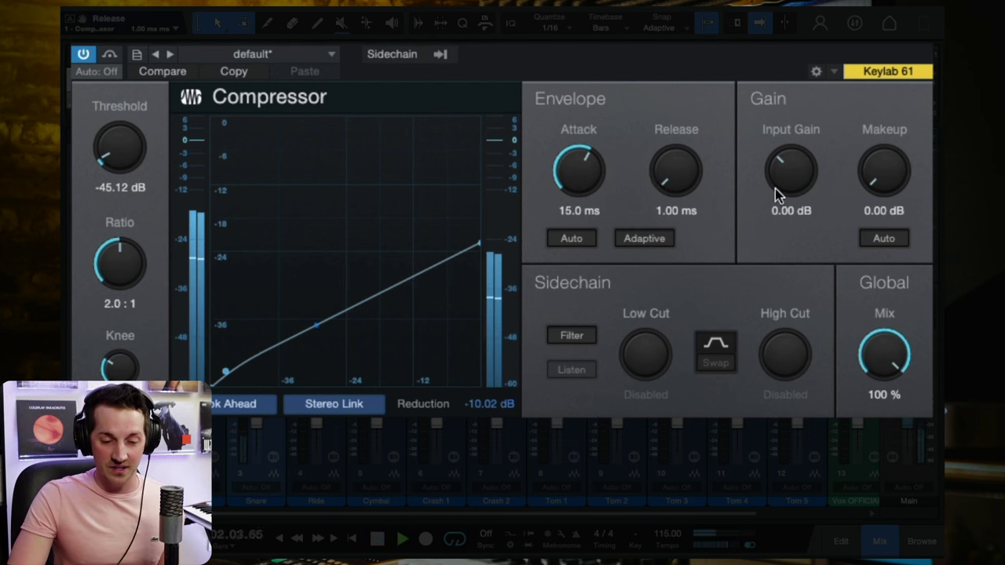
{"action": "left_click_drag", "start_coordinate": [676, 168], "coordinate": [688, 44]}
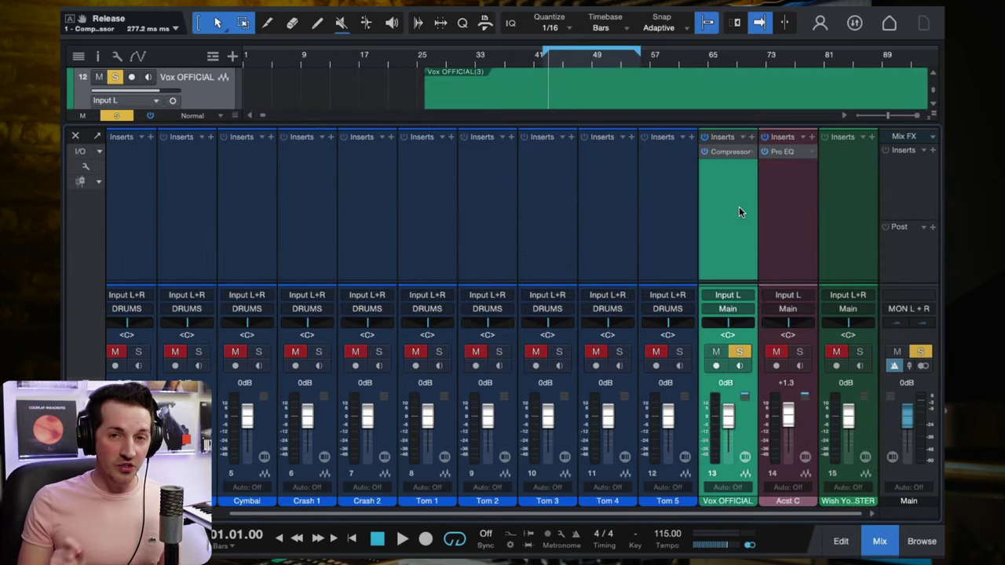
- Open the compressor on the Vox OFFICIAL channel and examine its knee setting
{"action": "left_click", "coordinate": [725, 148]}
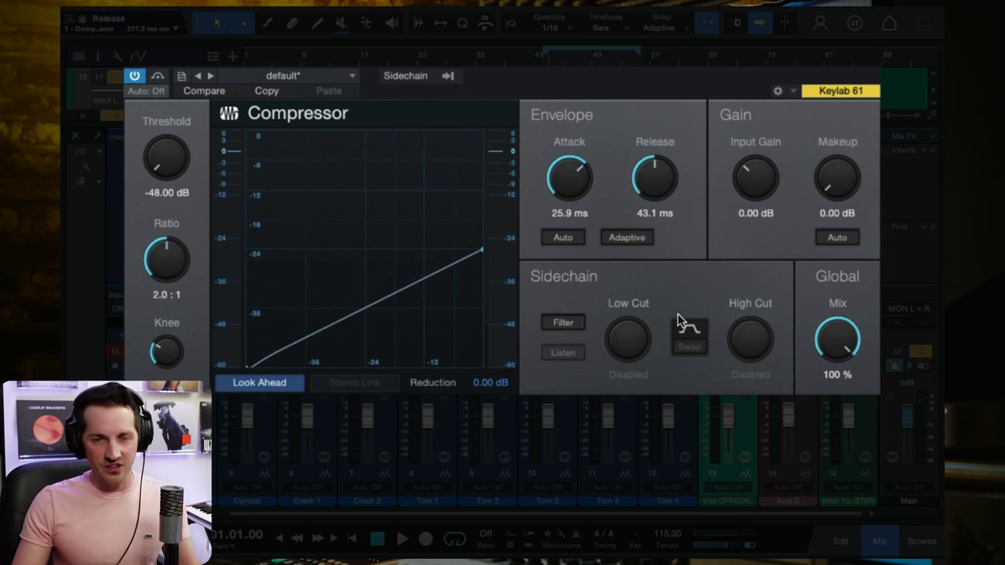
{"action": "left_click", "coordinate": [680, 322]}
{"action": "mouse_move", "coordinate": [160, 363]}
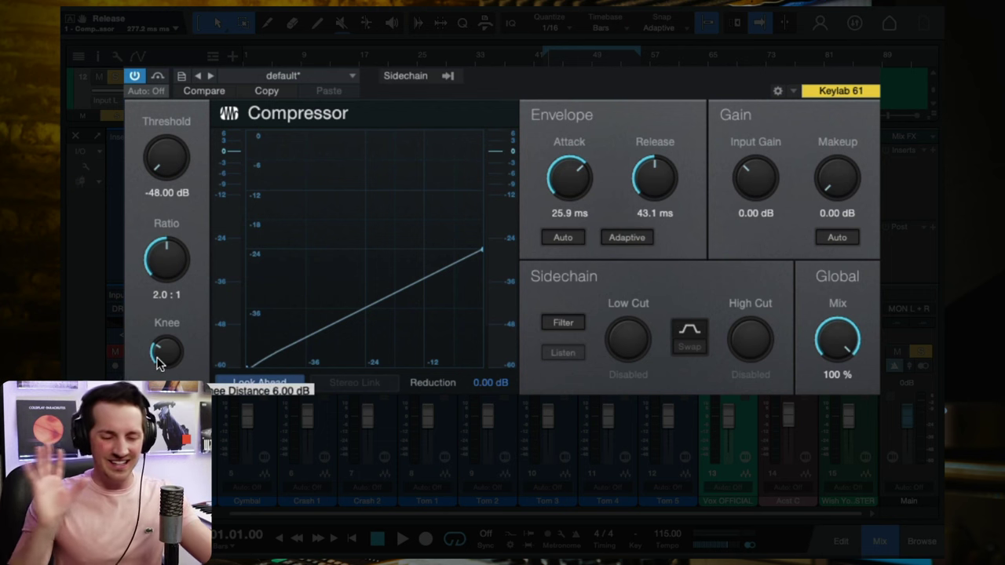
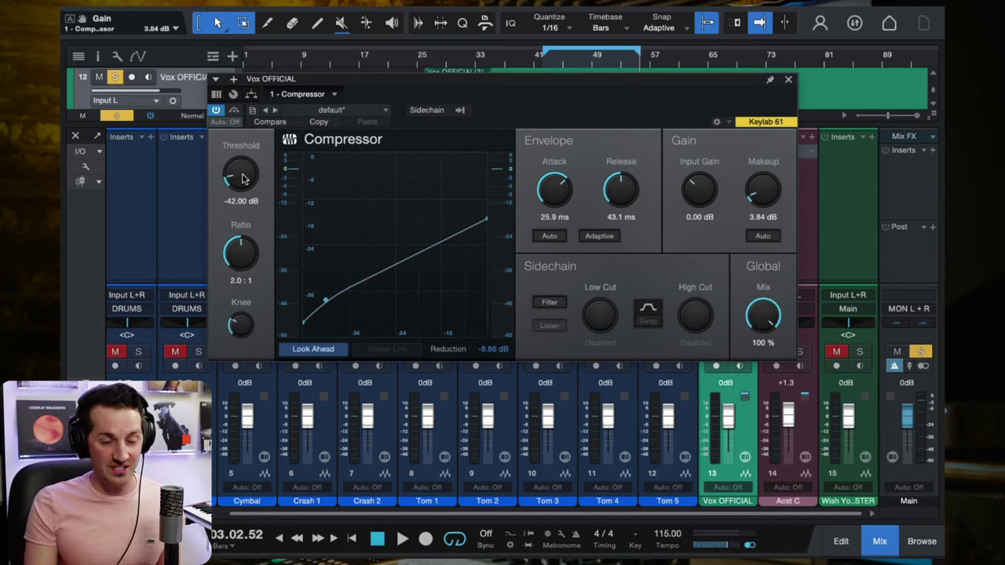
- Close the Vox OFFICIAL compressor, turn off that channel's solo, and solo and select the Acst C channel instead
{"action": "left_click", "coordinate": [788, 80]}
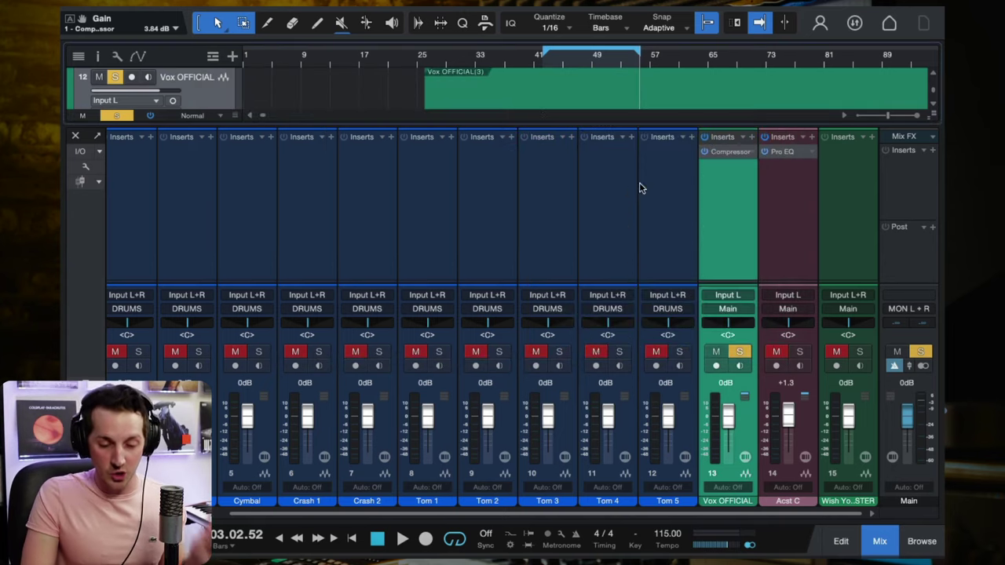
{"action": "left_click", "coordinate": [738, 351]}
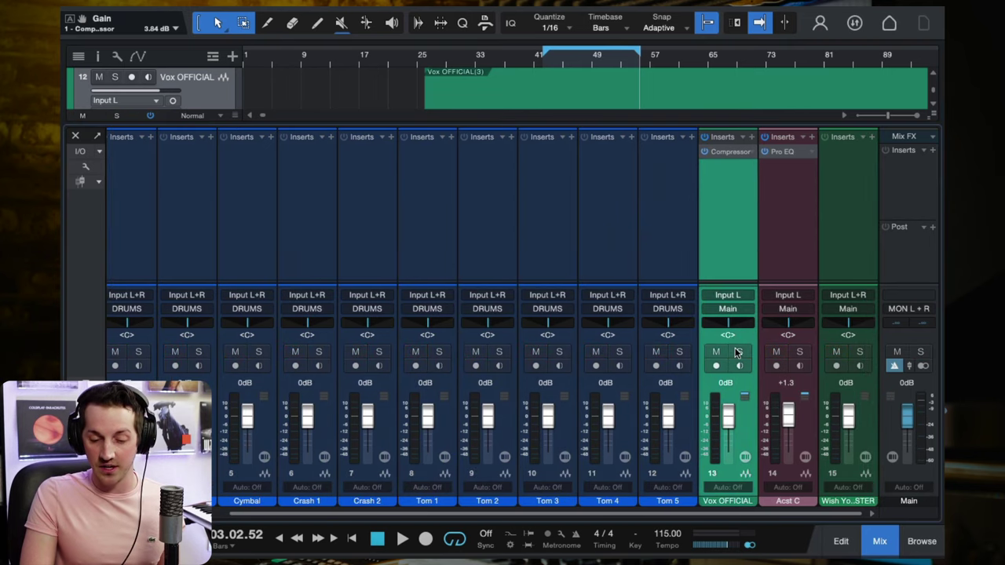
{"action": "left_click", "coordinate": [799, 352]}
{"action": "left_click", "coordinate": [791, 229]}
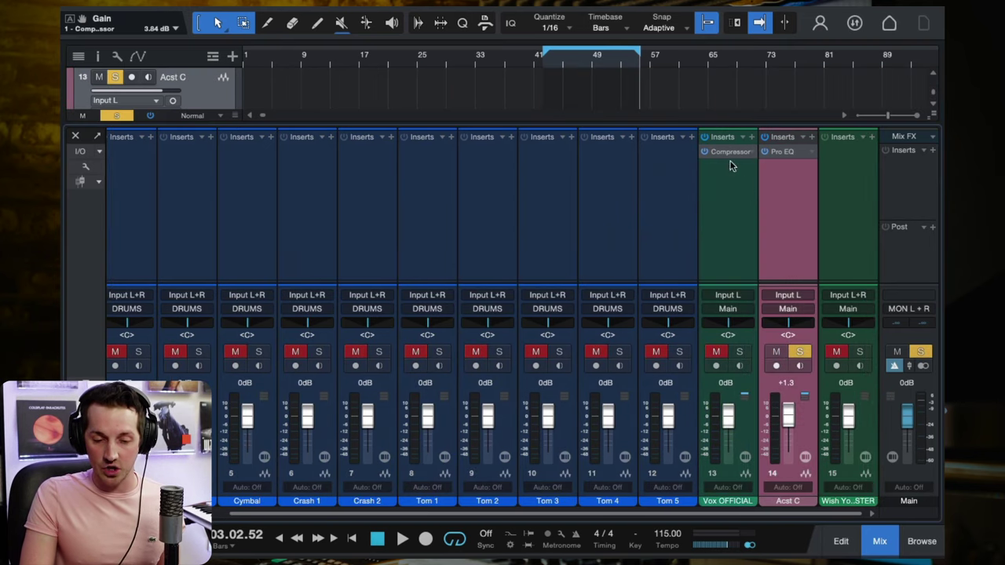
- Search the effects for "compressor" and add the Compressor as an insert on the Acst C channel
{"action": "left_click", "coordinate": [812, 137]}
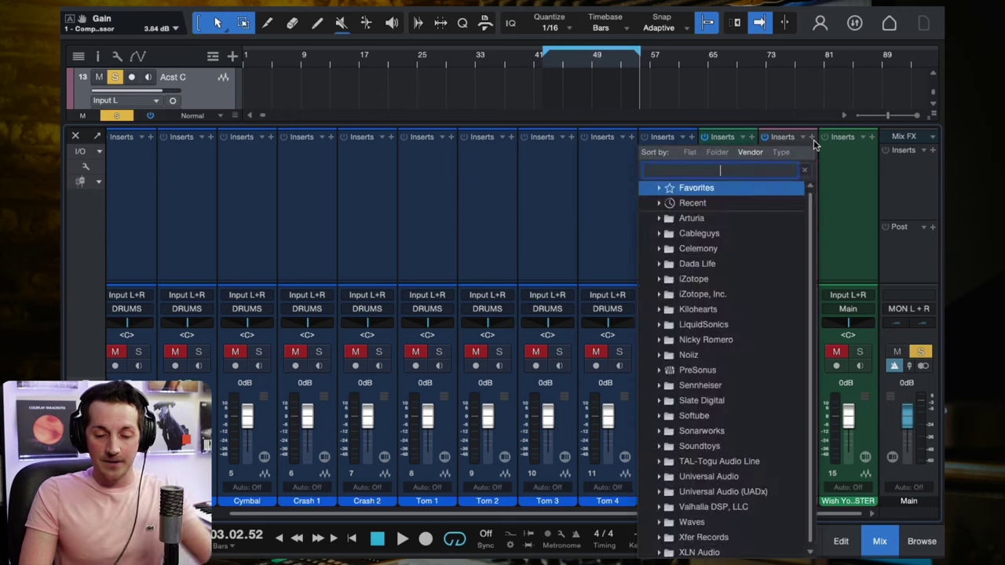
{"action": "type", "text": "compresso"}
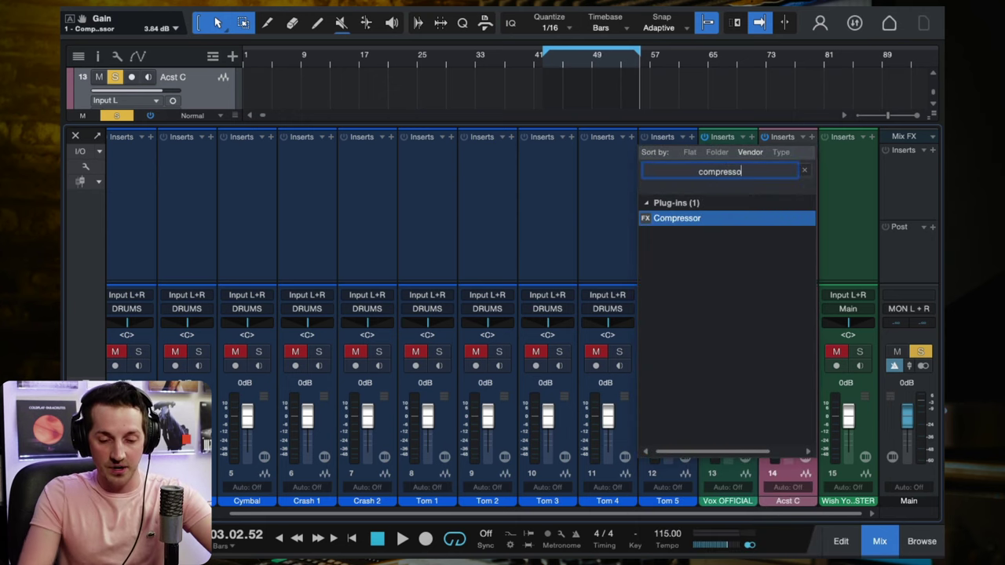
{"action": "type", "text": "r"}
{"action": "double_click", "coordinate": [708, 220]}
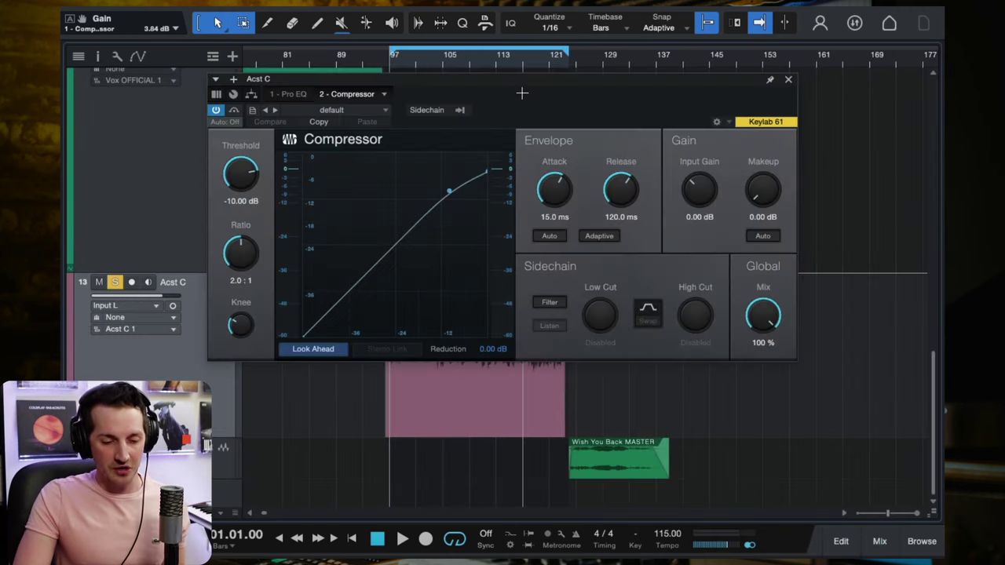
- Audition the acoustic guitar twice through the Compressor's default settings, stopping playback after each pass
{"action": "key", "text": "space"}
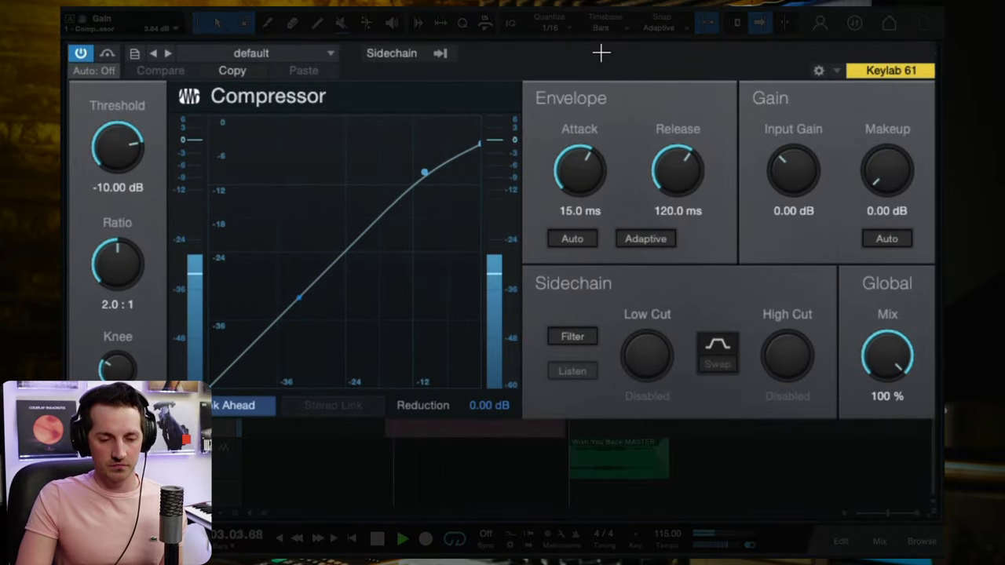
{"action": "key", "text": "space"}
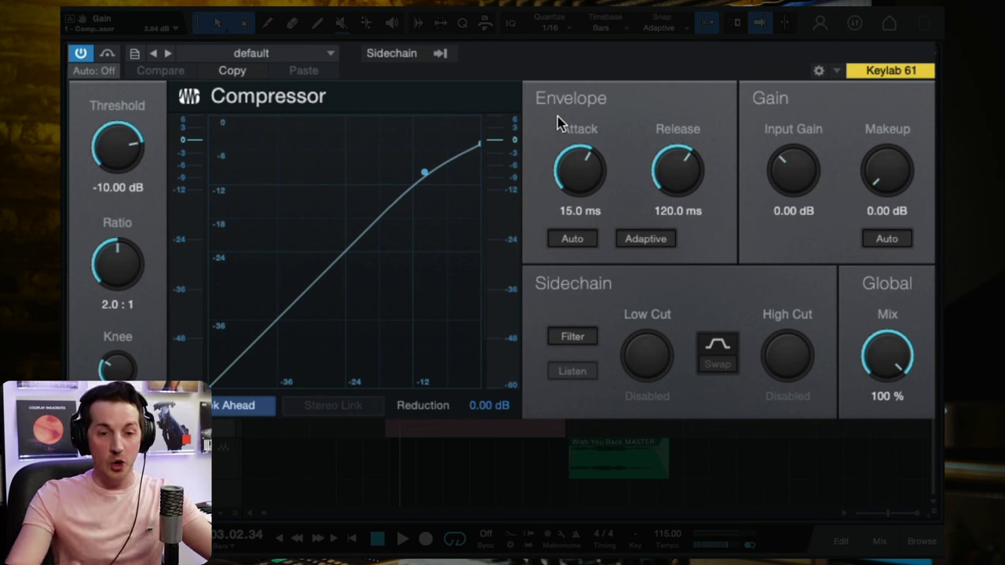
{"action": "key", "text": "space"}
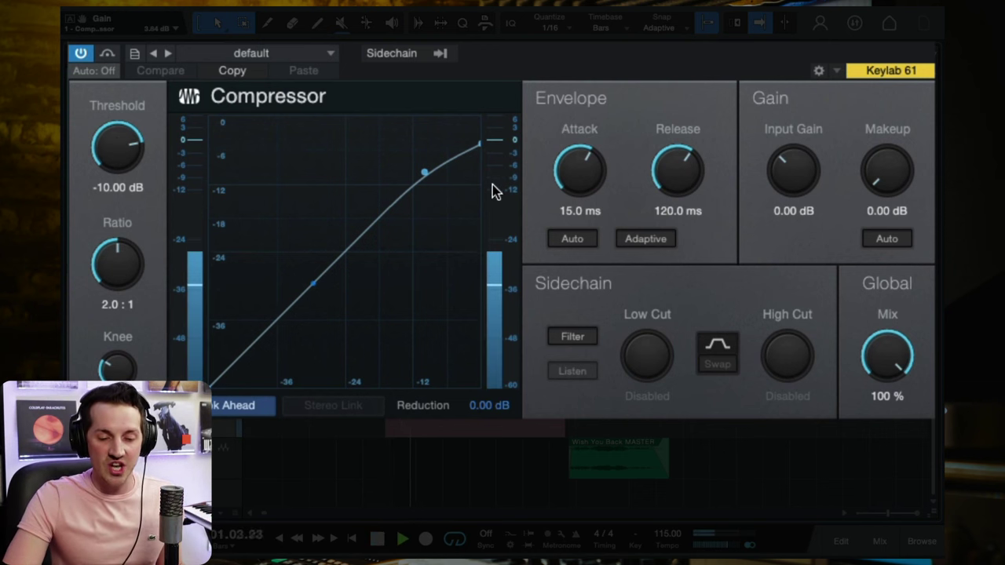
{"action": "key", "text": "space"}
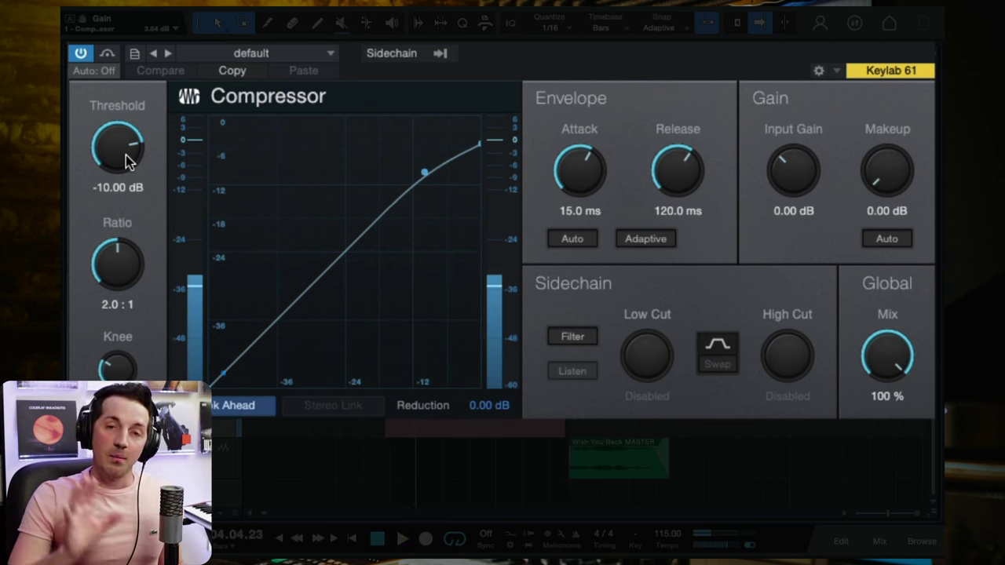
- Load the Acoustic Guitar 1 preset from the Guitar presets, play the acoustic guitar through it, and stop playback
{"action": "left_click", "coordinate": [262, 52]}
{"action": "left_click", "coordinate": [209, 121]}
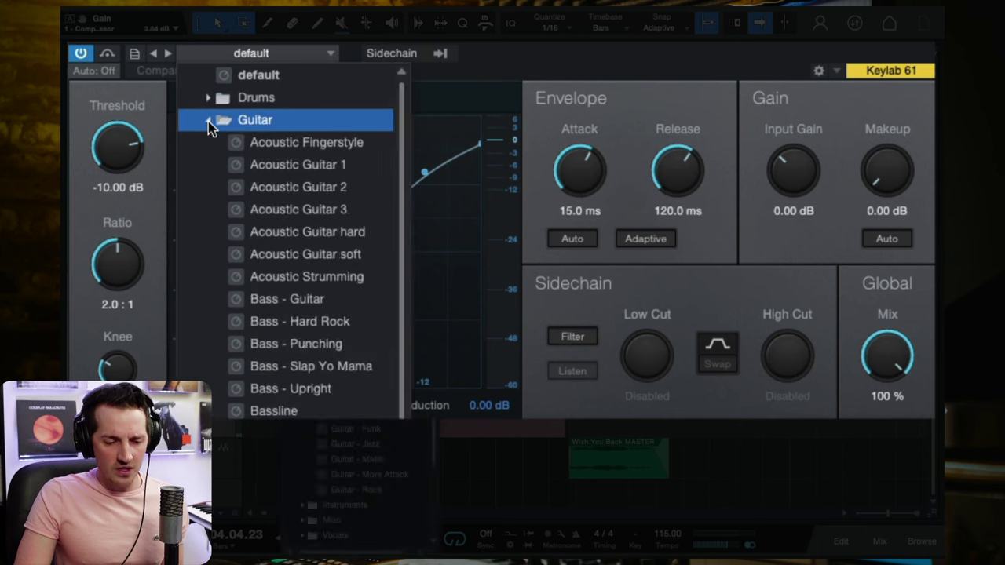
{"action": "left_click", "coordinate": [281, 165]}
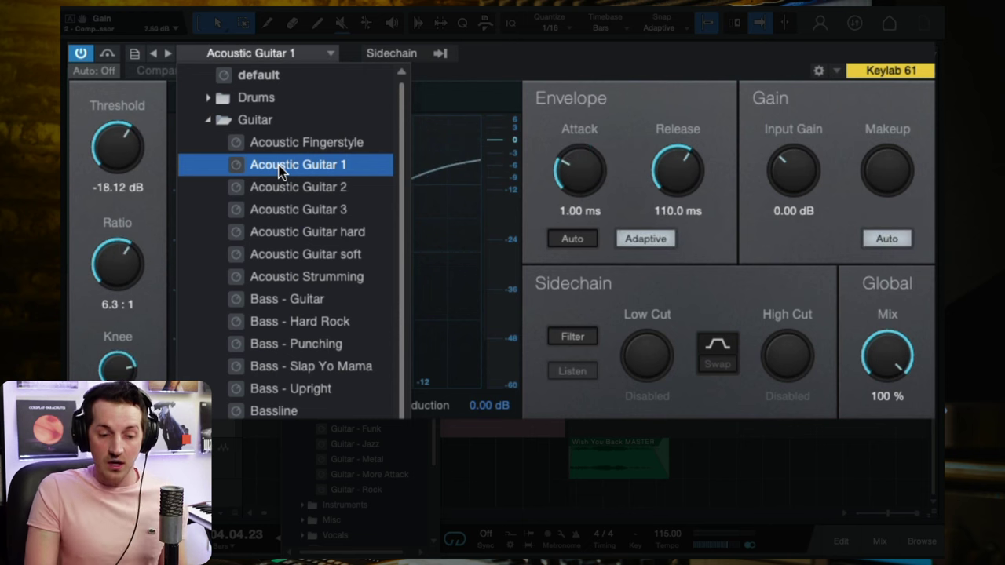
{"action": "left_click", "coordinate": [585, 41]}
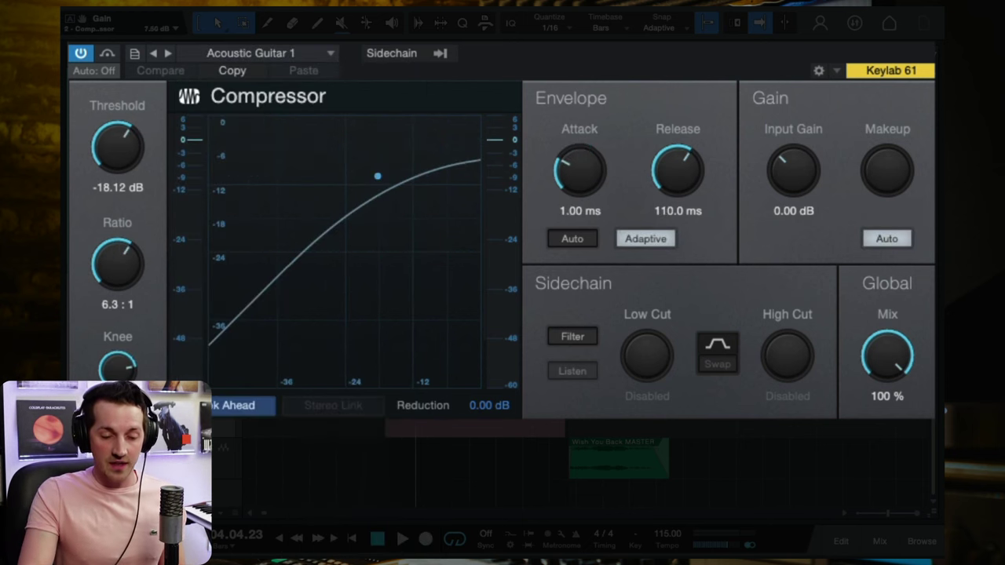
{"action": "key", "text": "space"}
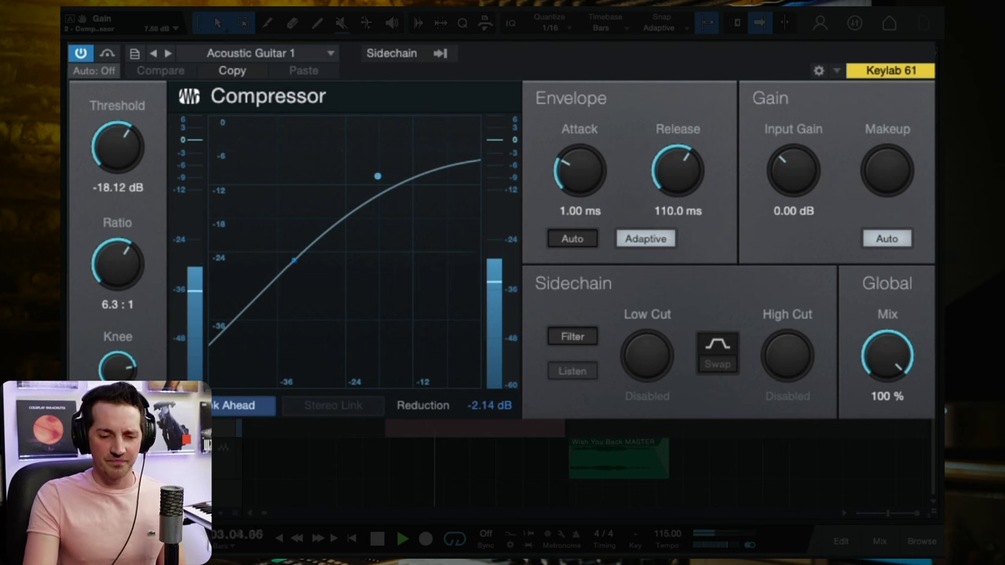
{"action": "key", "text": "space"}
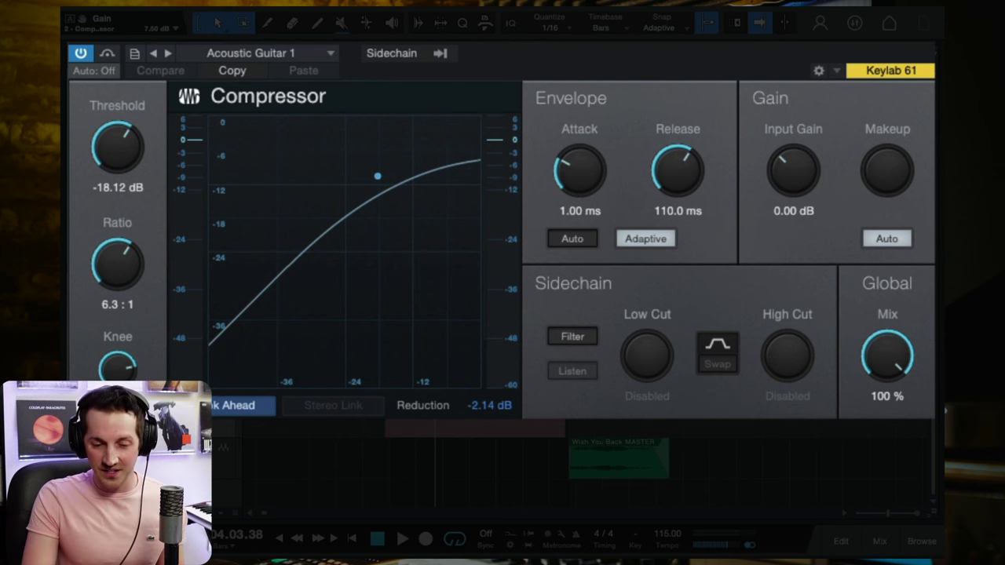
- Turn off automatic makeup gain and compare the playing guitar with the compressor bypassed and active, stopping playback at the end
{"action": "left_click", "coordinate": [887, 239]}
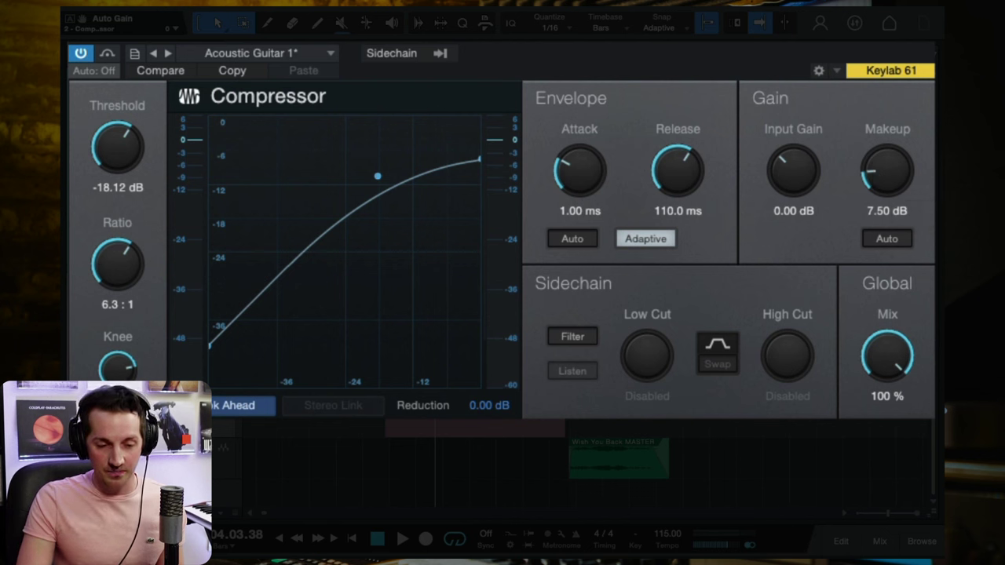
{"action": "key", "text": "space"}
{"action": "left_click", "coordinate": [80, 54]}
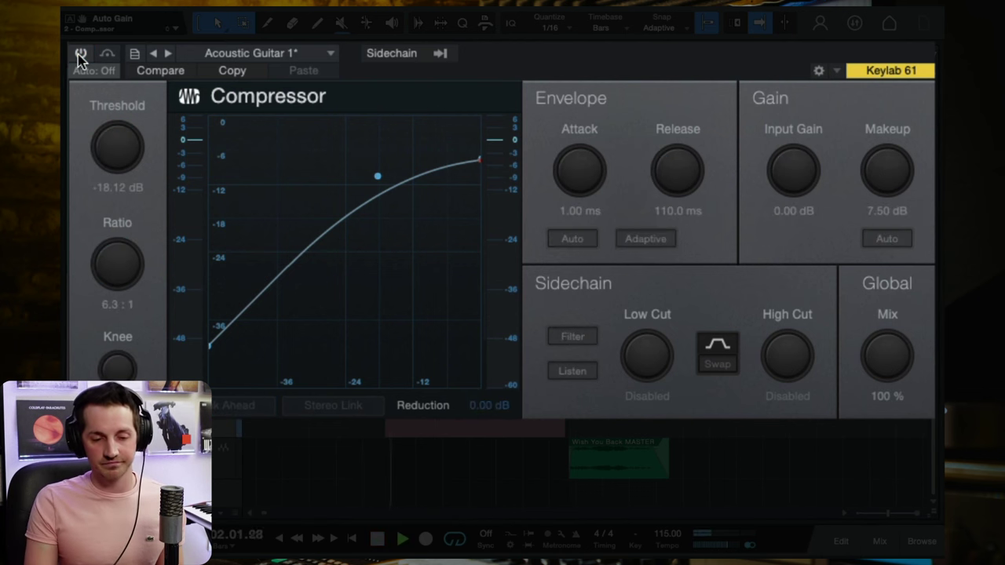
{"action": "left_click", "coordinate": [79, 54]}
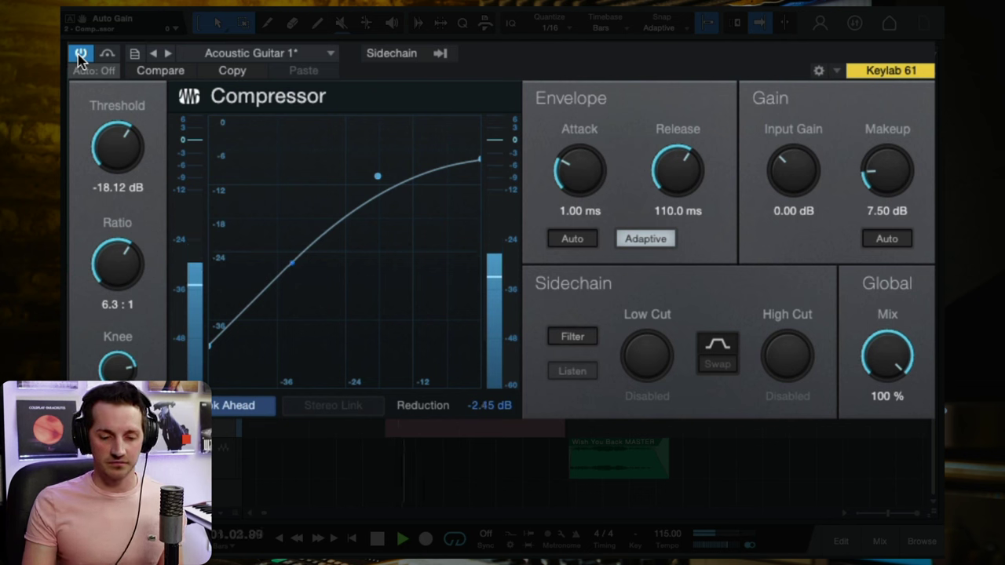
{"action": "key", "text": "space"}
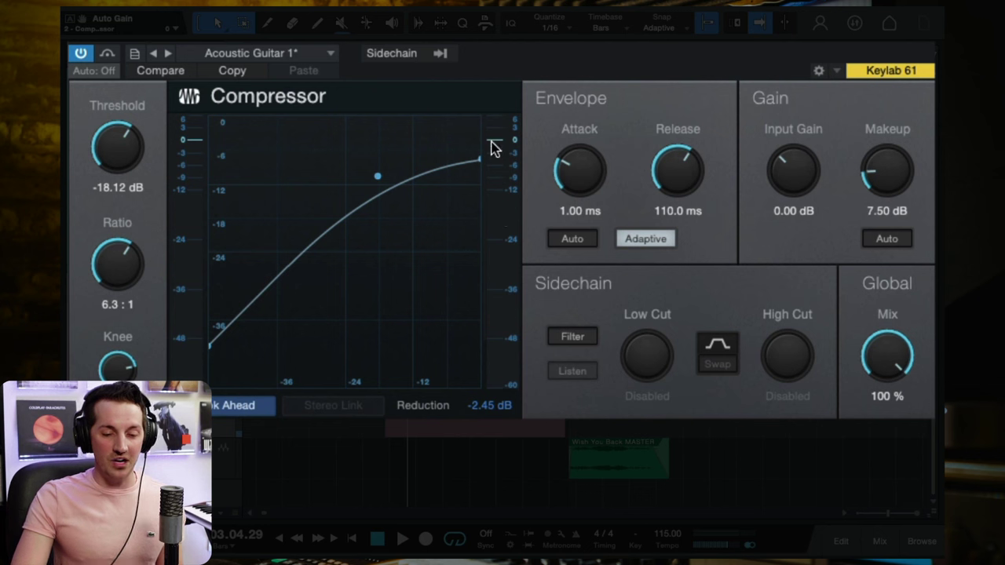
- Play the acoustic guitar again to check its level on the output meter, and stop playback
{"action": "mouse_move", "coordinate": [496, 154]}
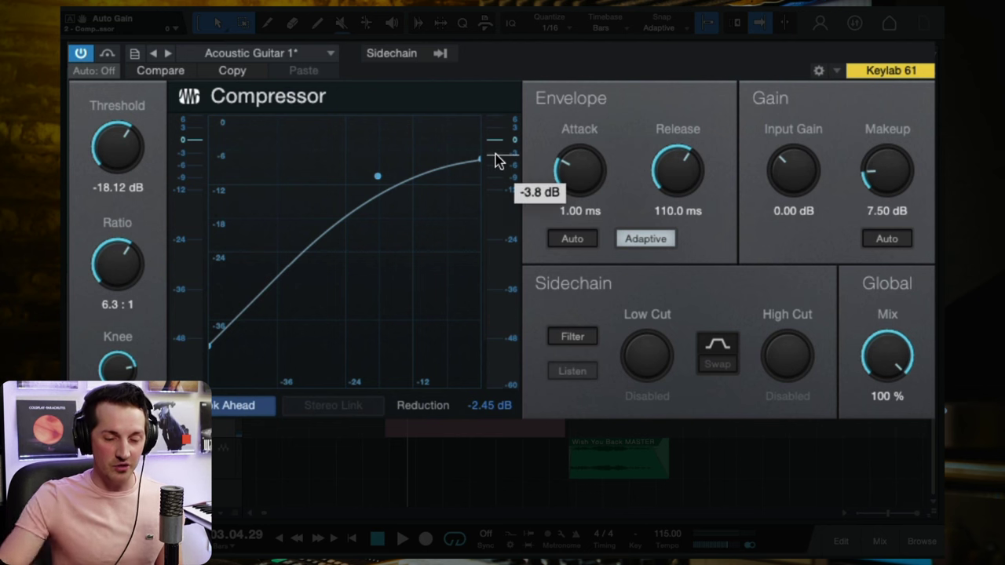
{"action": "key", "text": "space"}
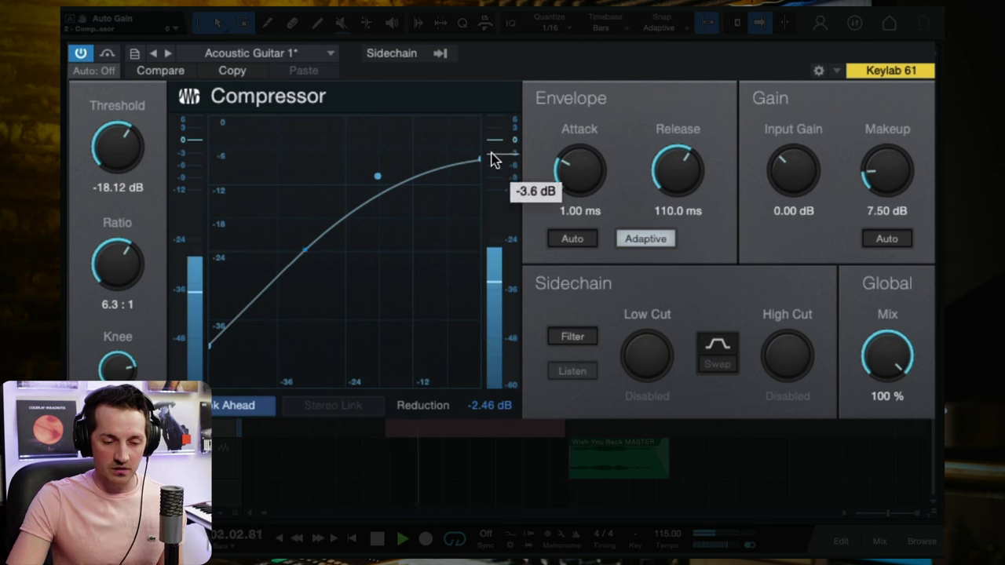
{"action": "key", "text": "space"}
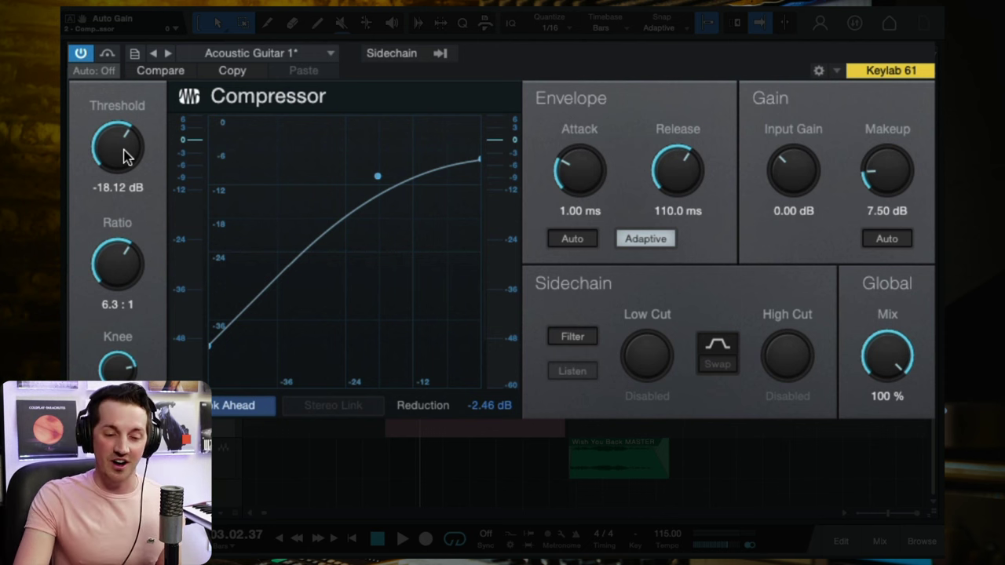
- While the guitar plays, lower the compressor's threshold to -21.72 dB and readjust it to -20.52 dB
{"action": "key", "text": "space"}
{"action": "left_click_drag", "start_coordinate": [125, 156], "coordinate": [124, 164]}
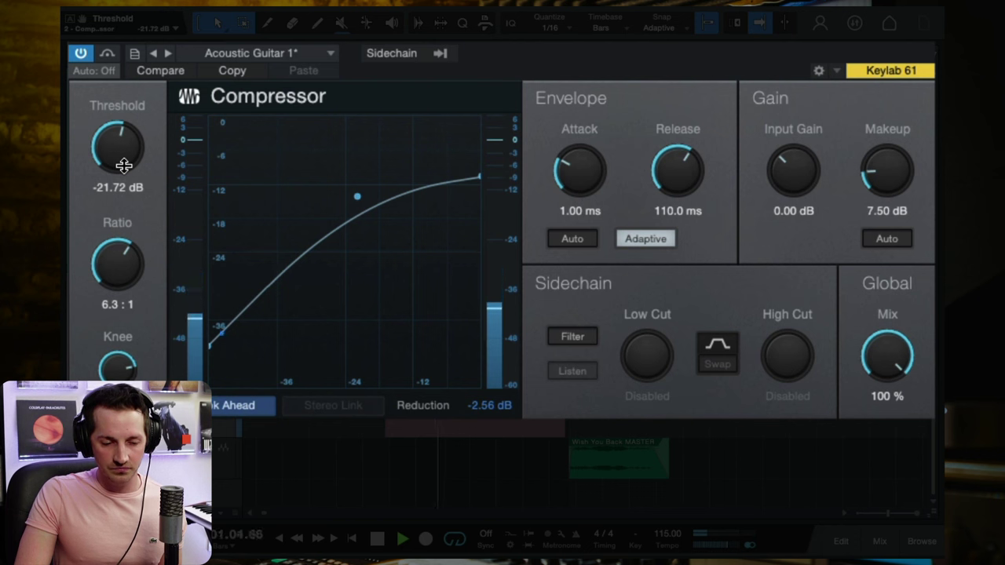
{"action": "left_click_drag", "start_coordinate": [124, 165], "coordinate": [123, 163]}
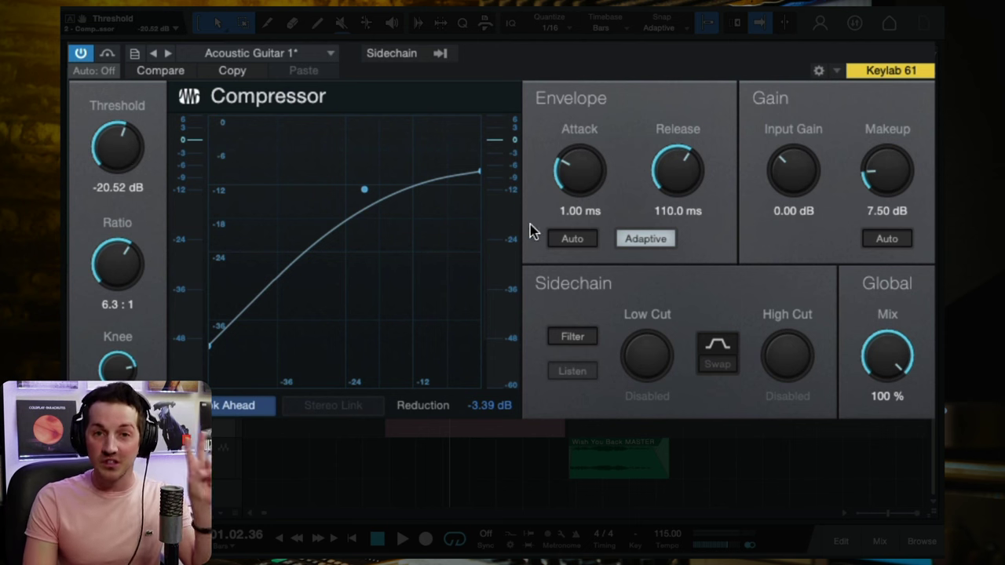
- Examine the compressor's Drums presets and the list of preset categories, and close the list without choosing one
{"action": "left_click", "coordinate": [276, 58]}
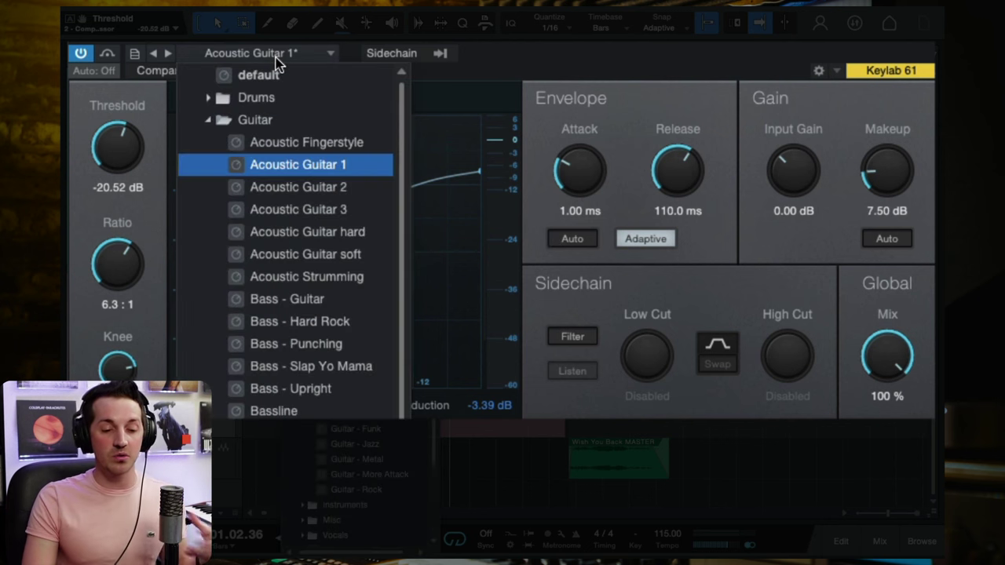
{"action": "left_click", "coordinate": [208, 120]}
{"action": "left_click", "coordinate": [211, 98]}
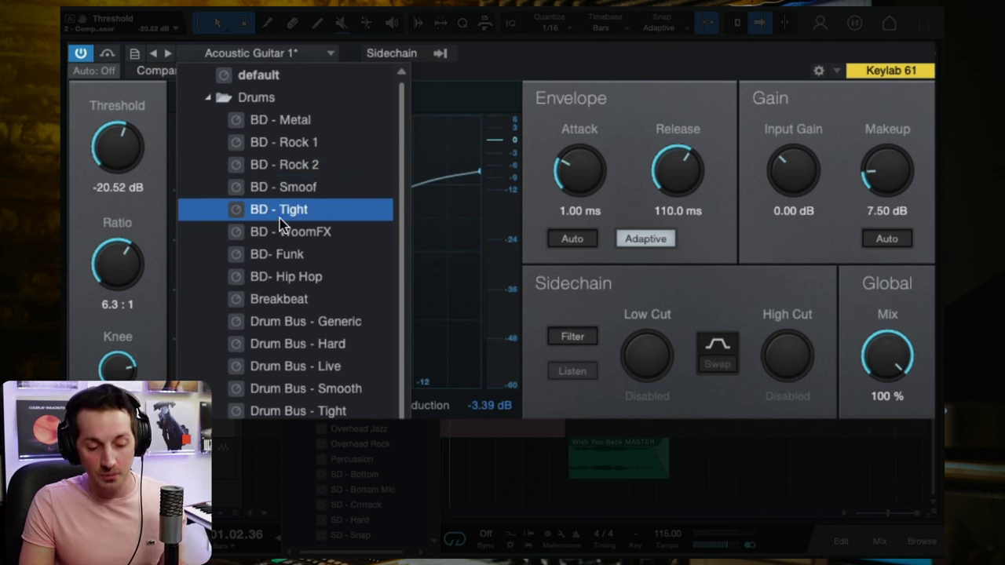
{"action": "left_click", "coordinate": [208, 98]}
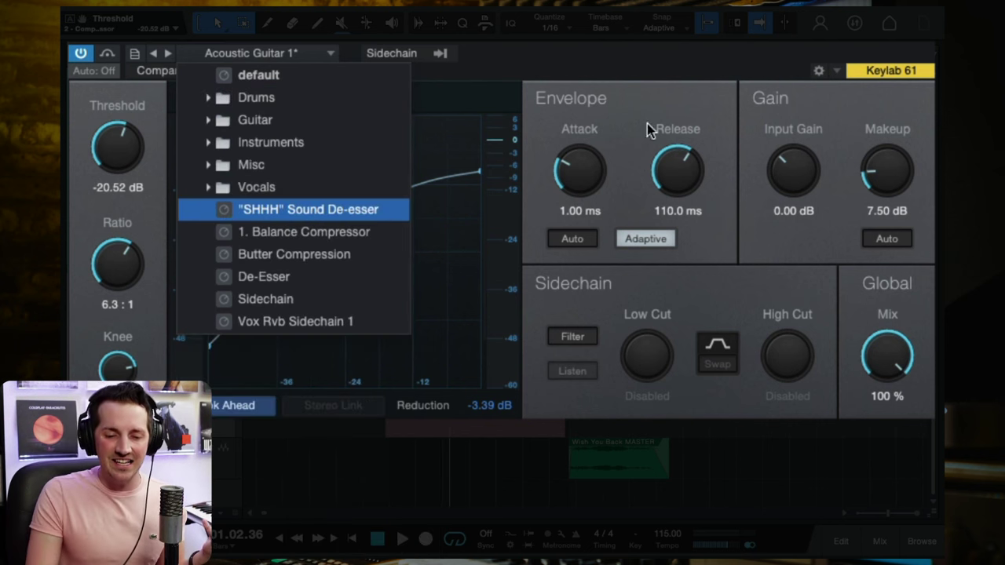
{"action": "left_click", "coordinate": [630, 72]}
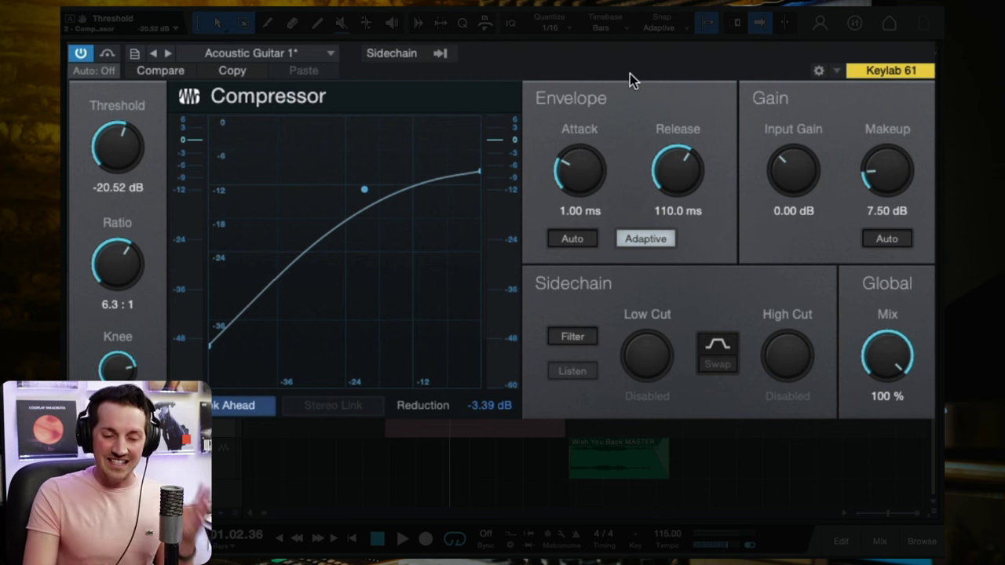